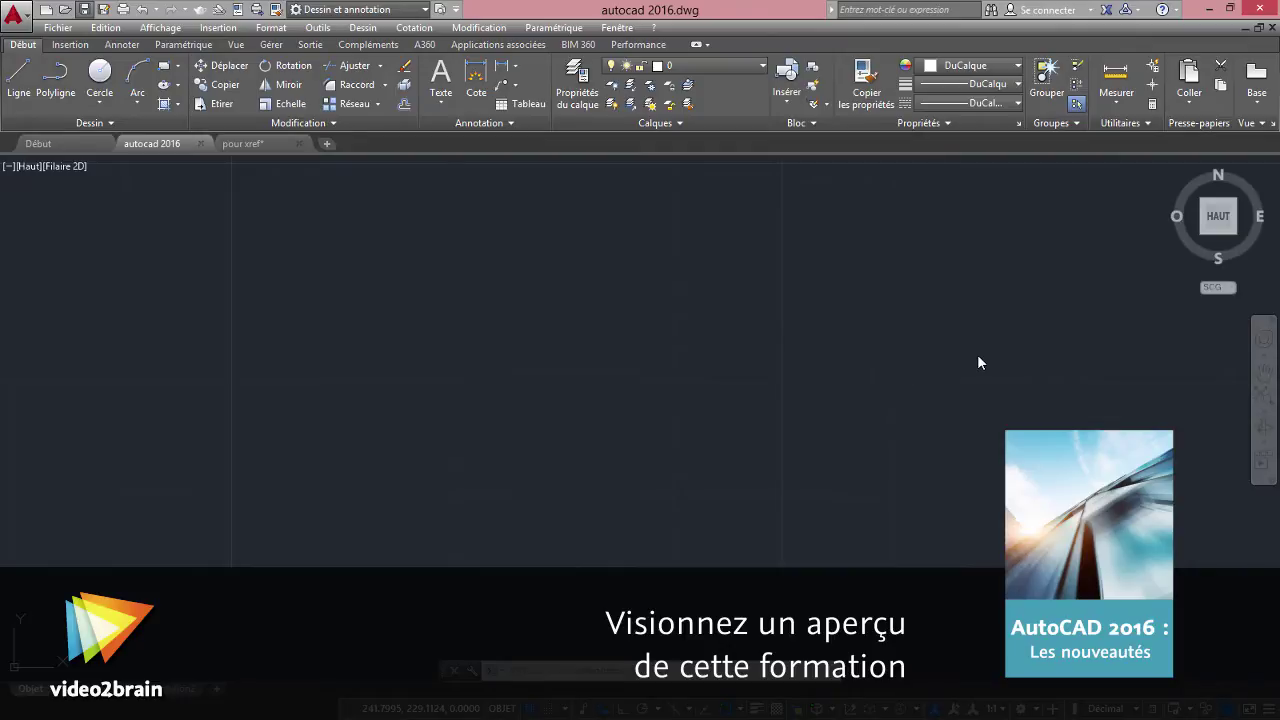
- Check the layer list and zoom to fit the whole drawing in view
click(734, 62)
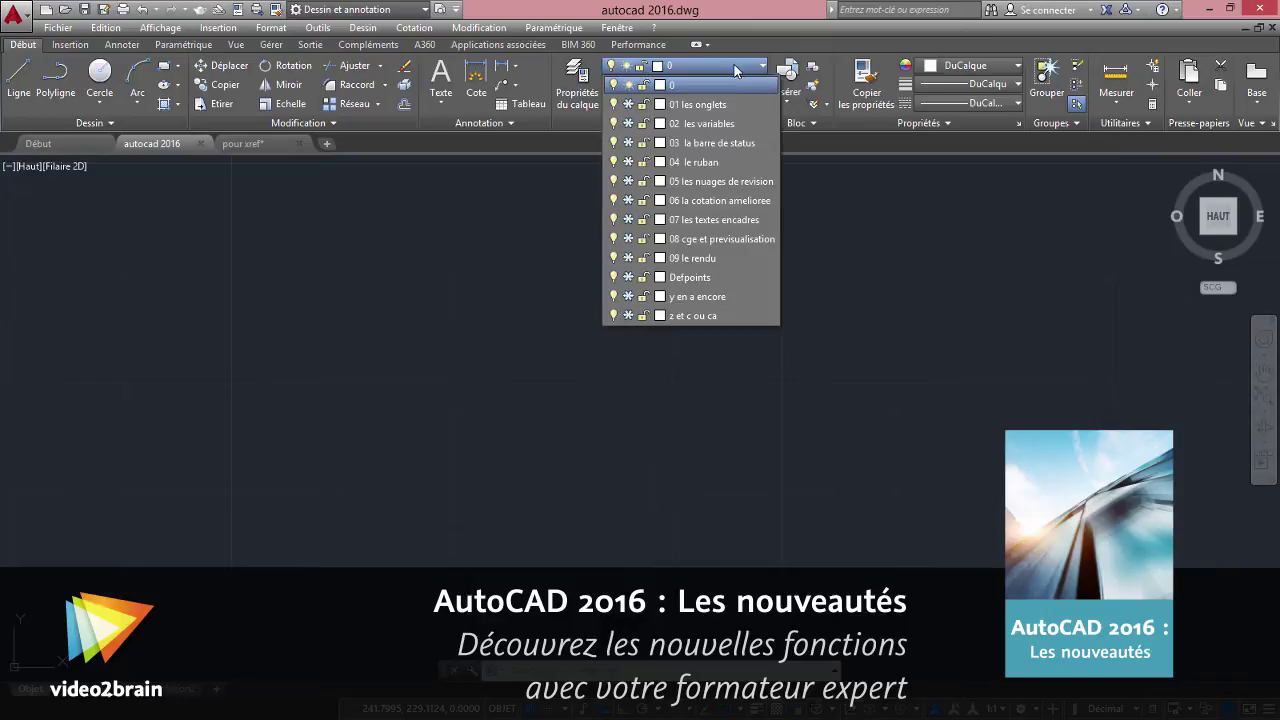
click(523, 291)
middle_click(430, 349)
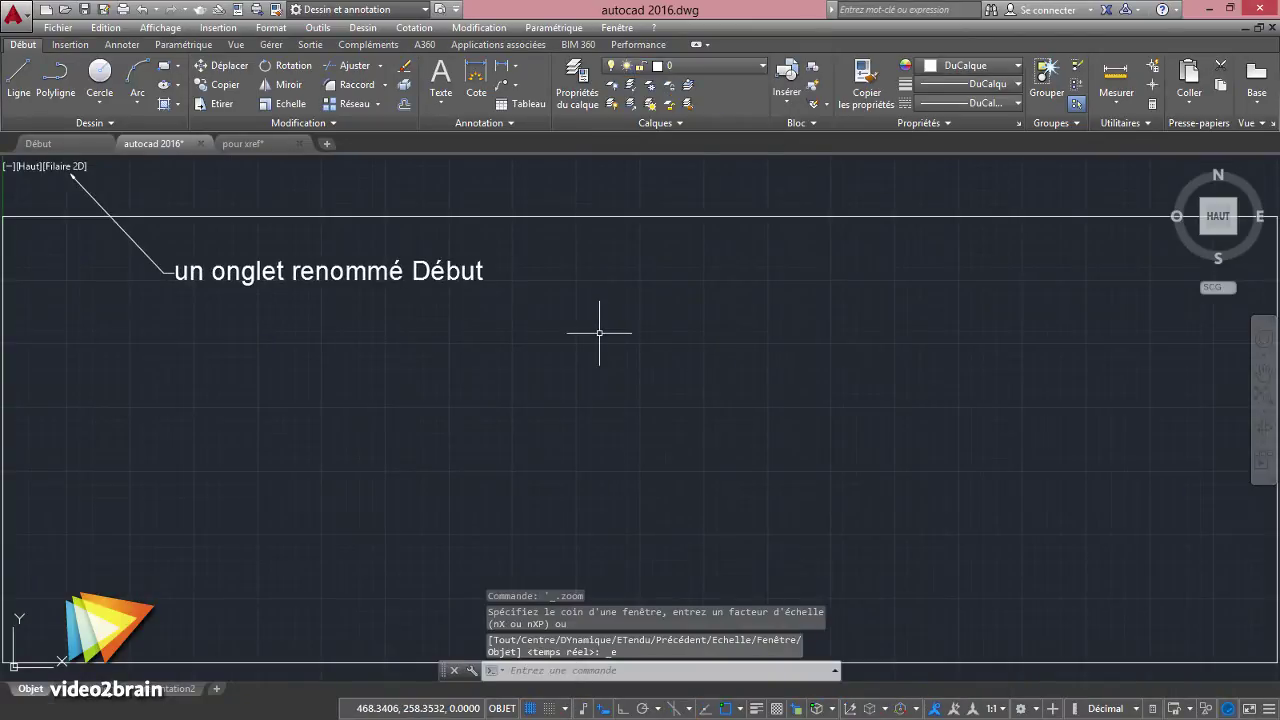
- Freeze layer 01 les onglets, thaw 02 les variables, and zoom to extents
click(712, 66)
click(628, 104)
click(628, 123)
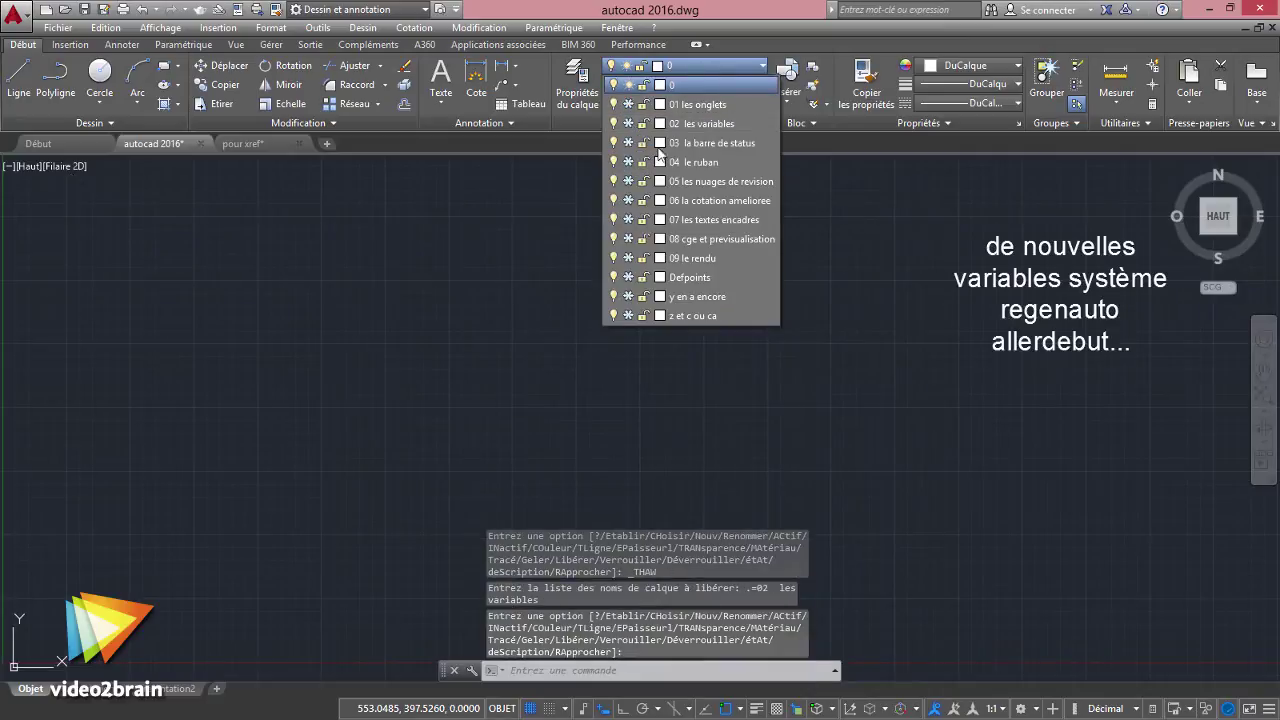
click(833, 265)
middle_click(840, 270)
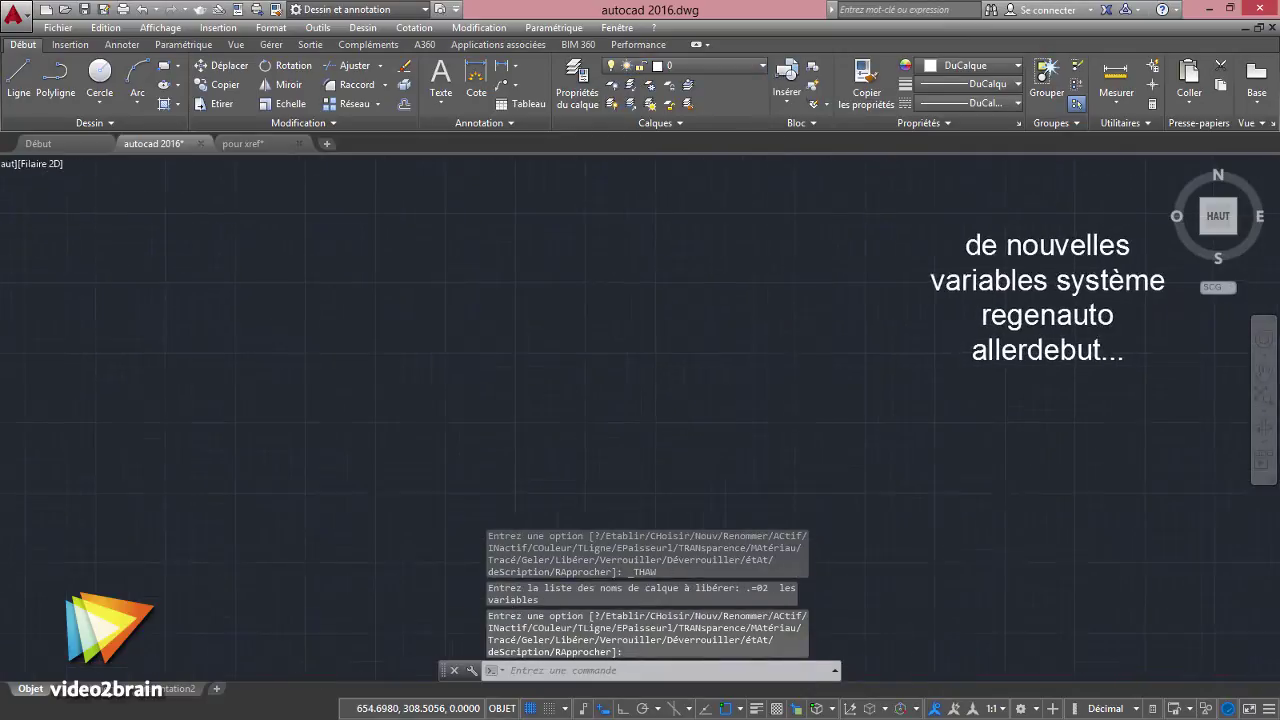
scroll(898, 283, down, 2)
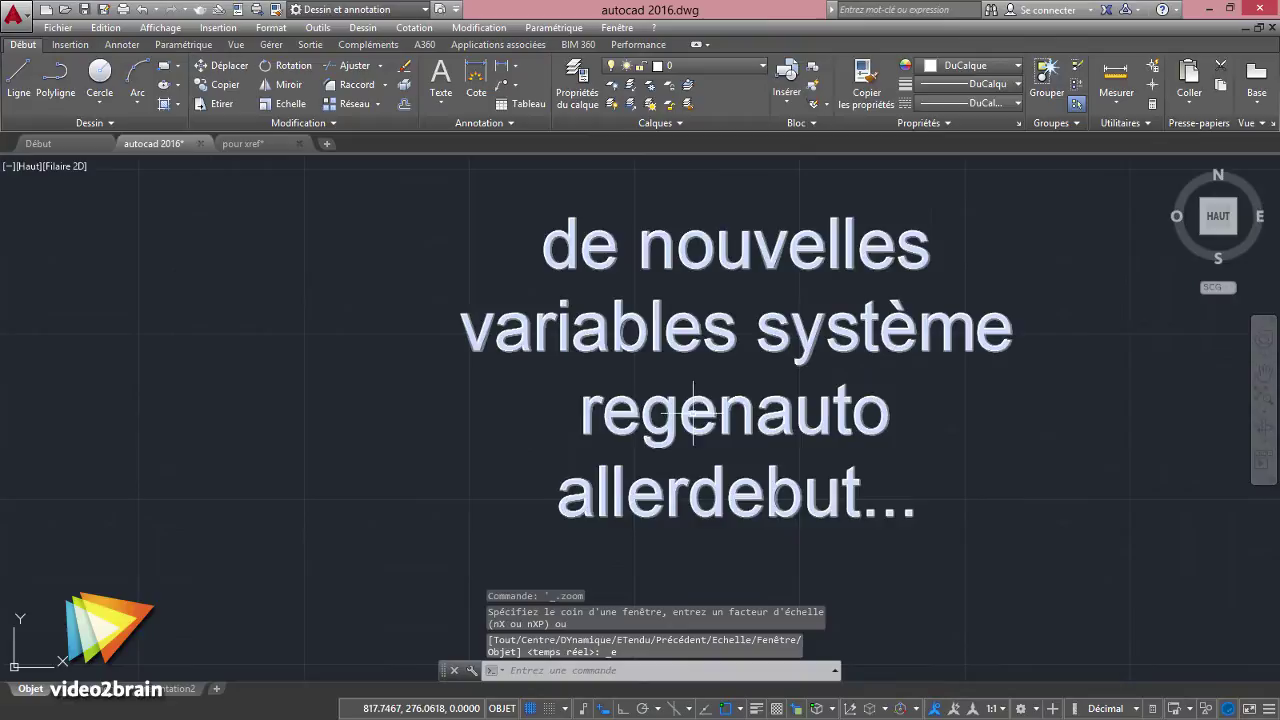
- Thaw layer 03 la barre de status, freeze 02 les variables, and zoom to extents
click(708, 70)
click(628, 143)
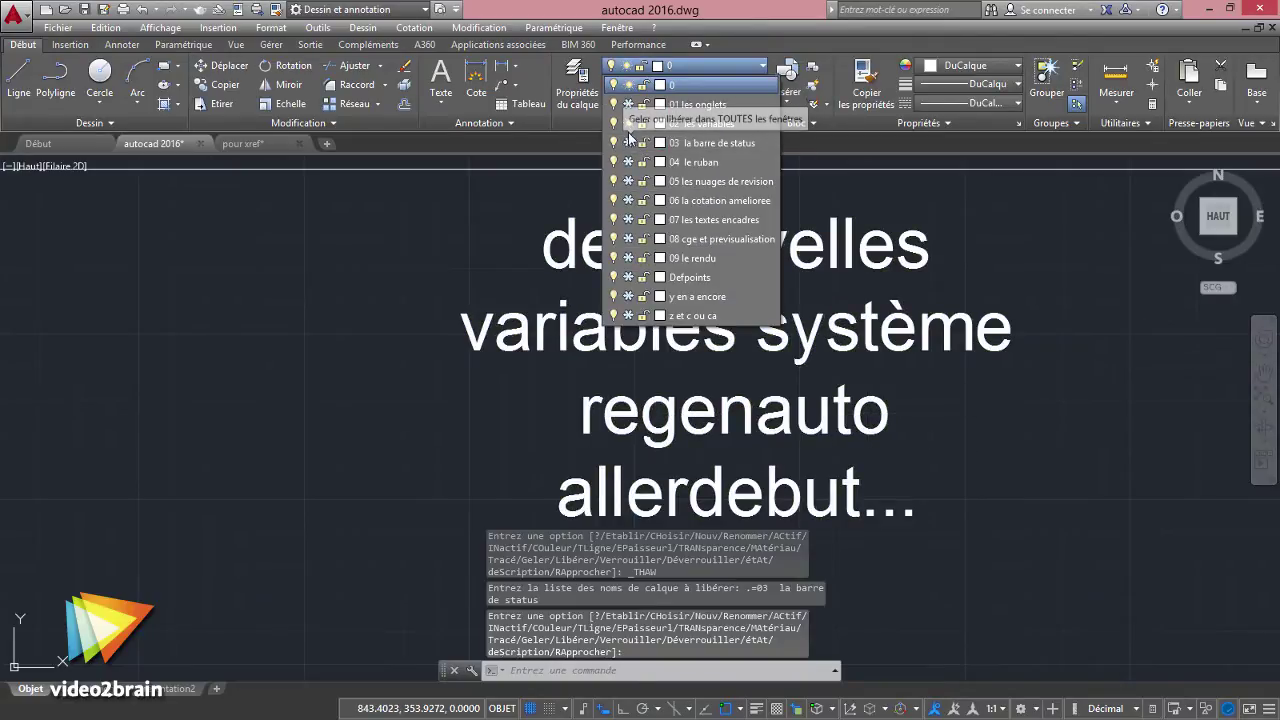
click(628, 123)
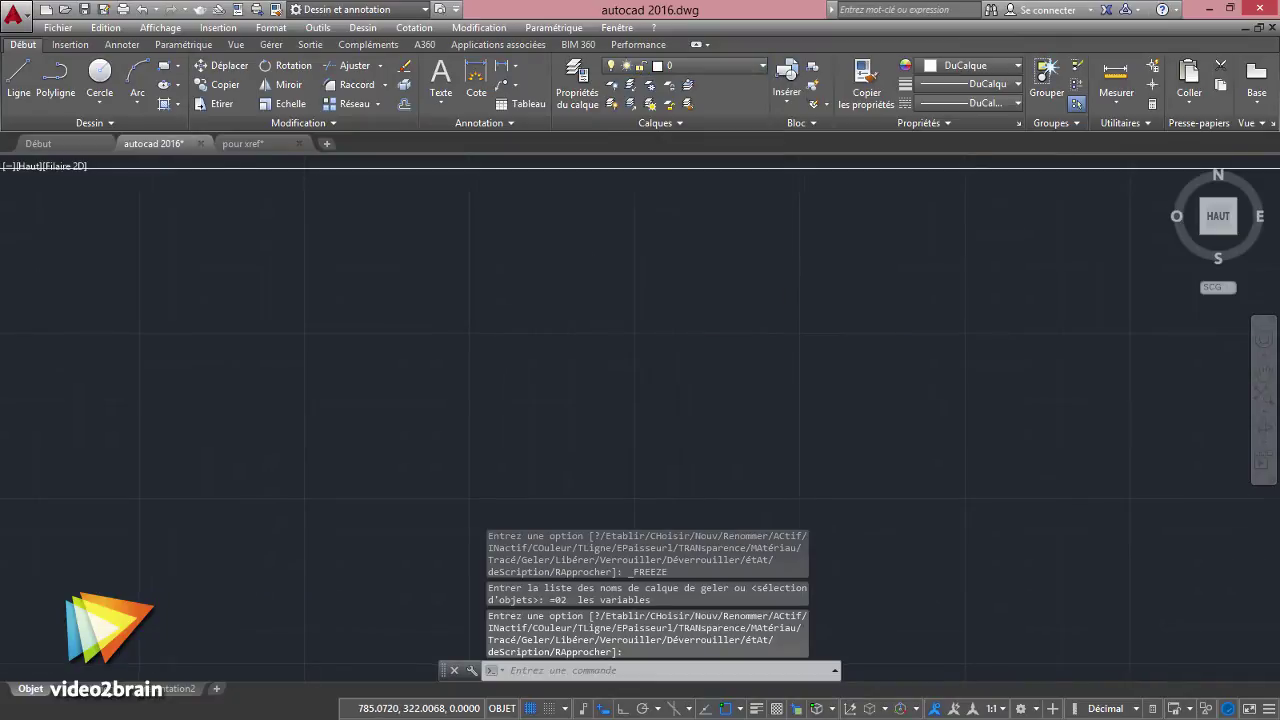
middle_click(843, 366)
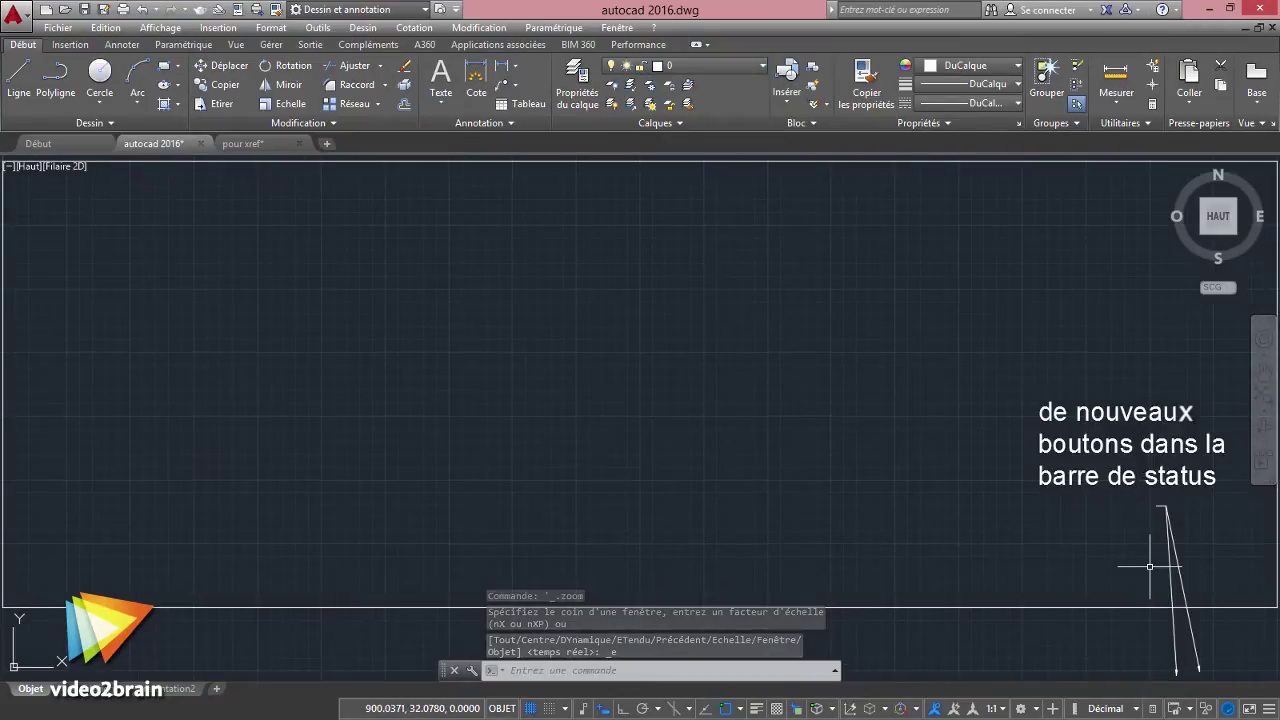
- Freeze layer 03 la barre de status
click(696, 67)
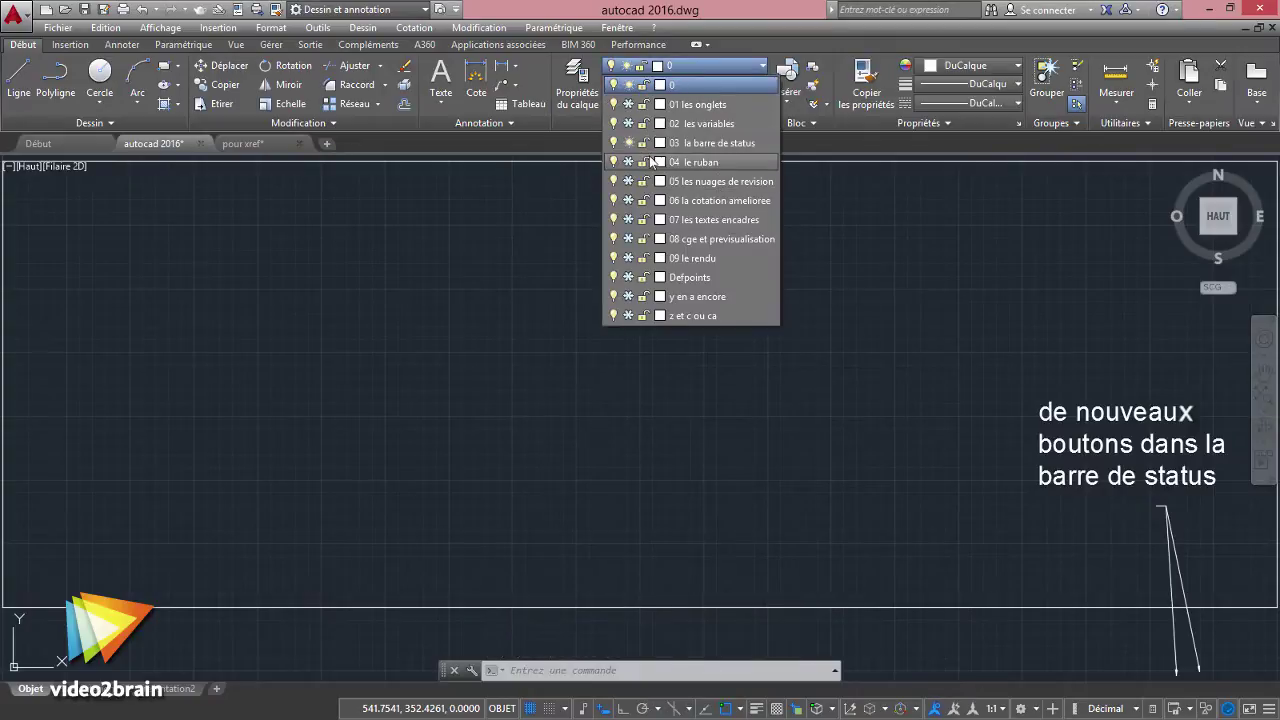
click(628, 143)
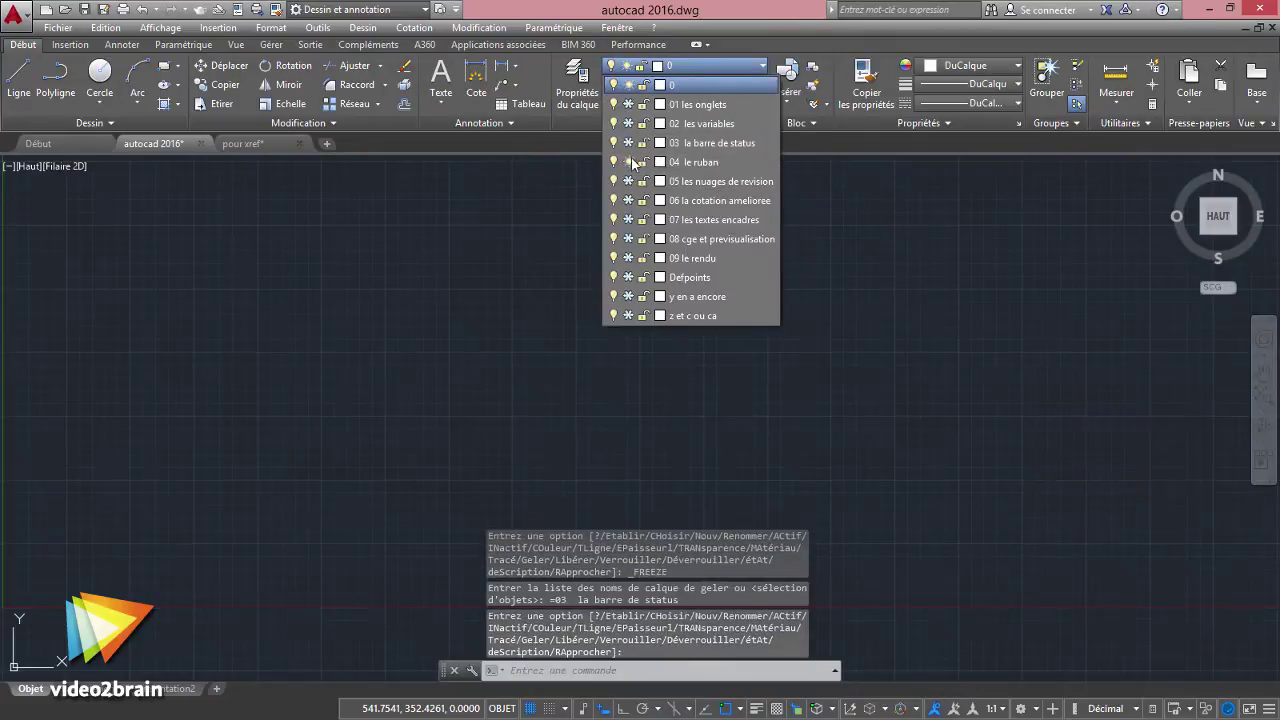
key(Escape)
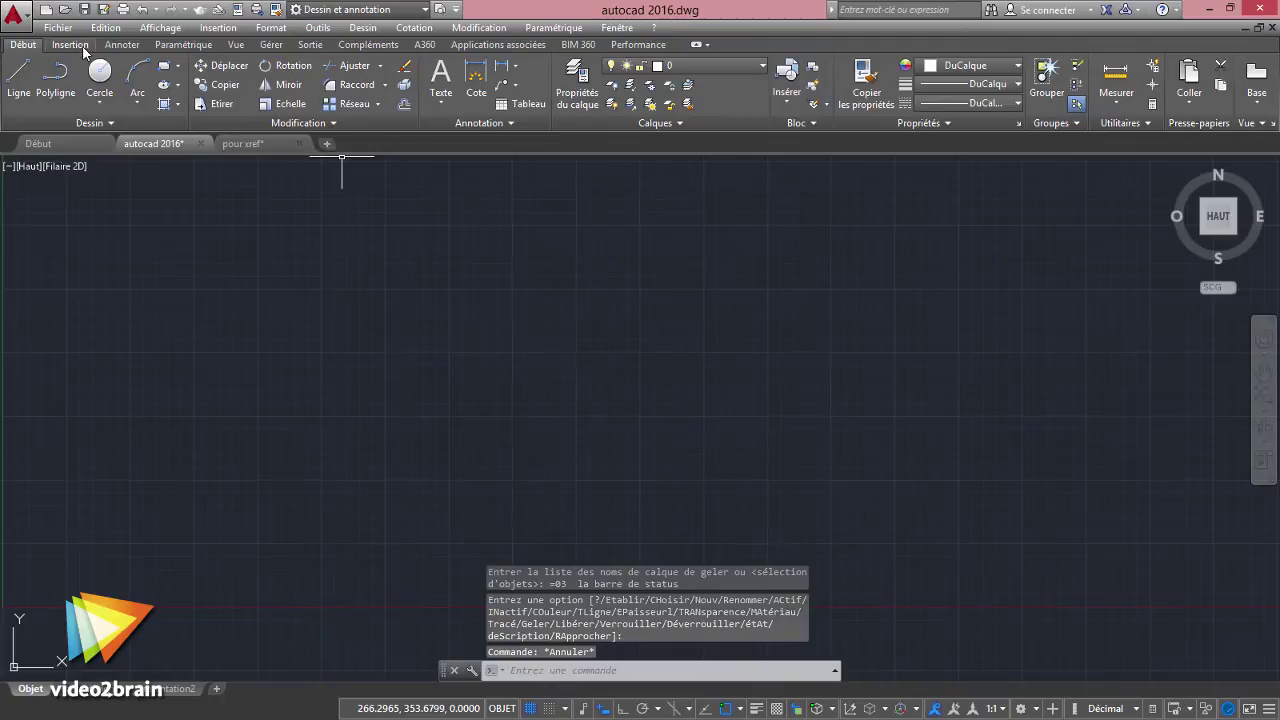
- Browse the Insertion block gallery without inserting anything, then return to Début
click(70, 44)
click(19, 100)
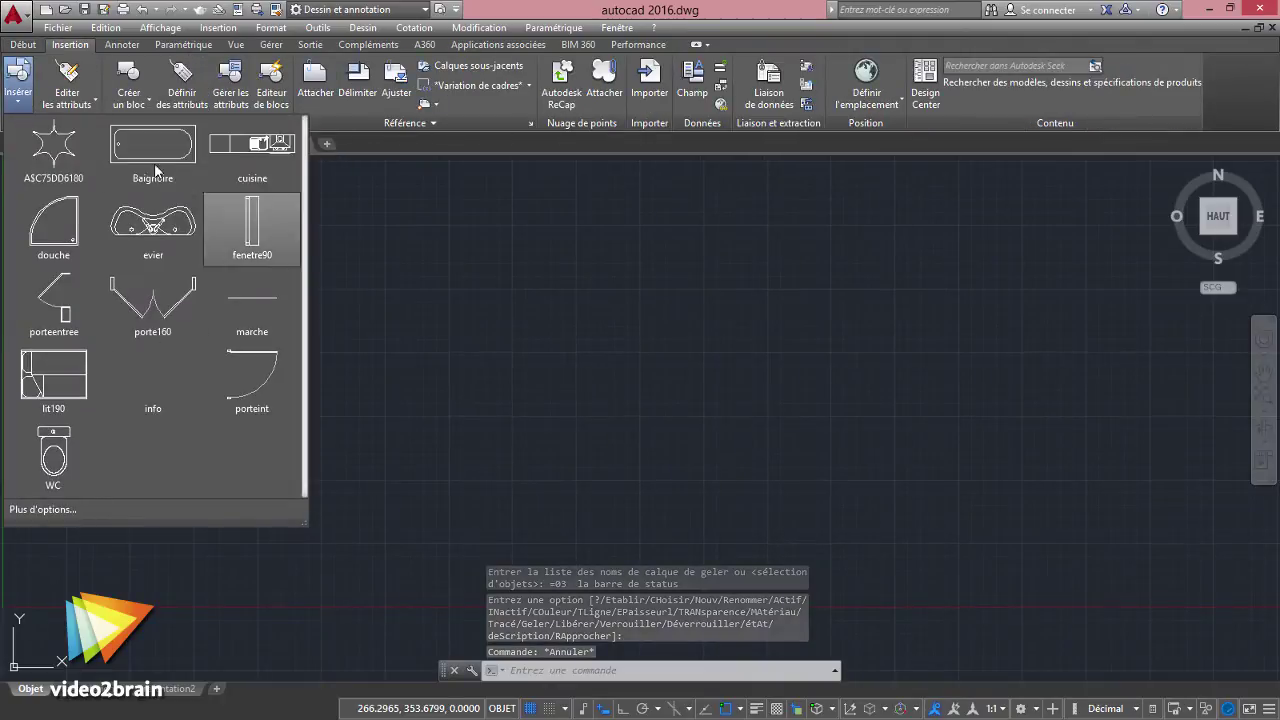
click(433, 463)
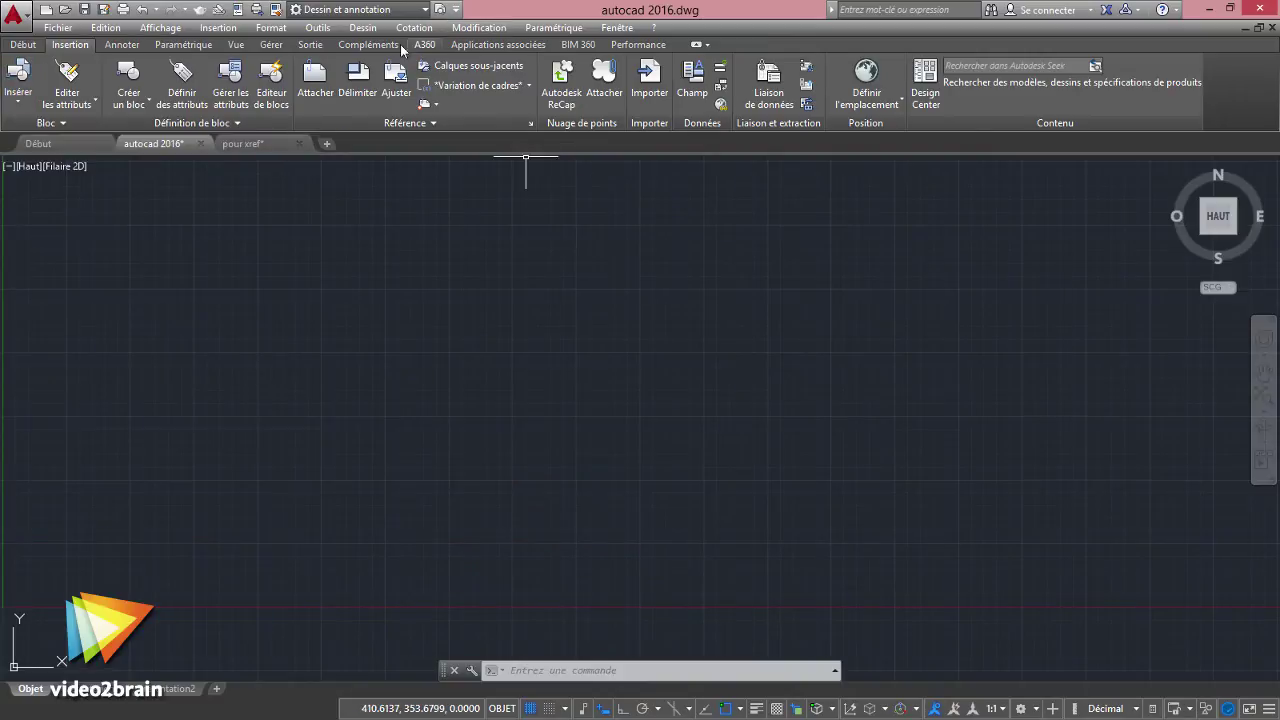
click(36, 50)
- Thaw layer 05 les nuages de revision and zoom to fit the street plan
click(694, 64)
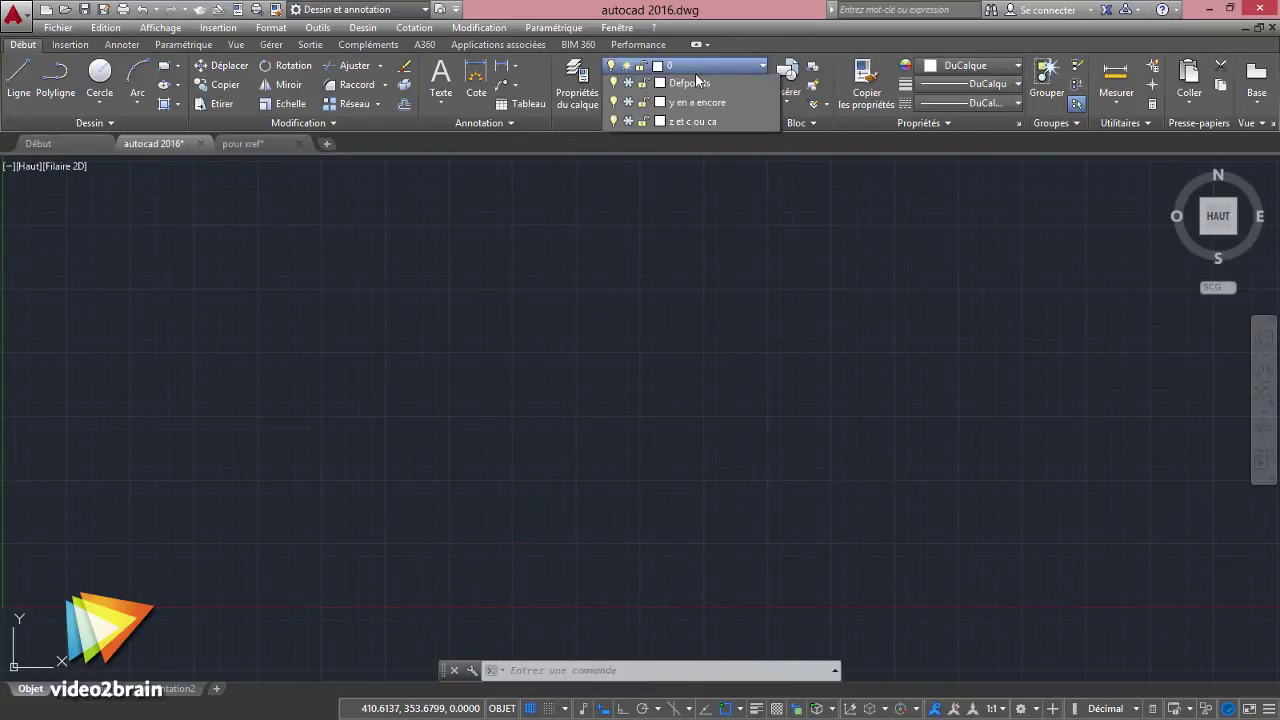
click(628, 181)
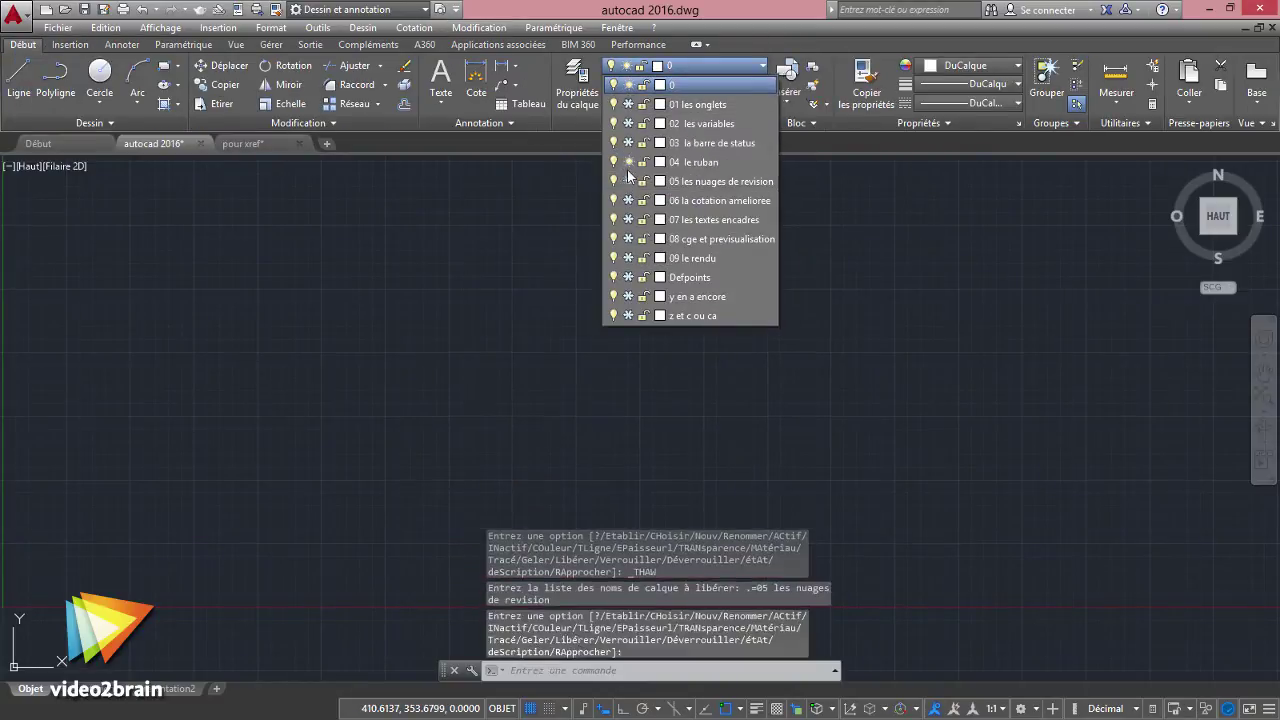
click(551, 258)
middle_click(551, 258)
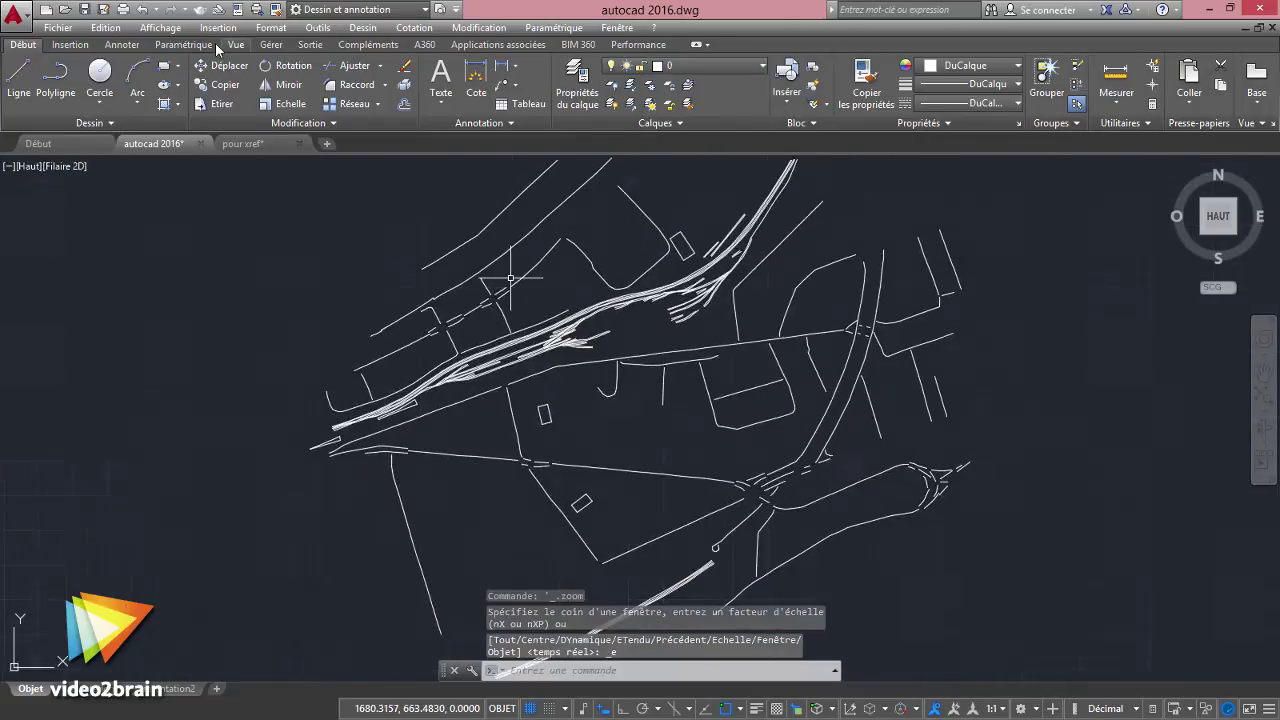
- Draw a freehand revision cloud around the small tilted rectangle
click(122, 44)
click(1058, 75)
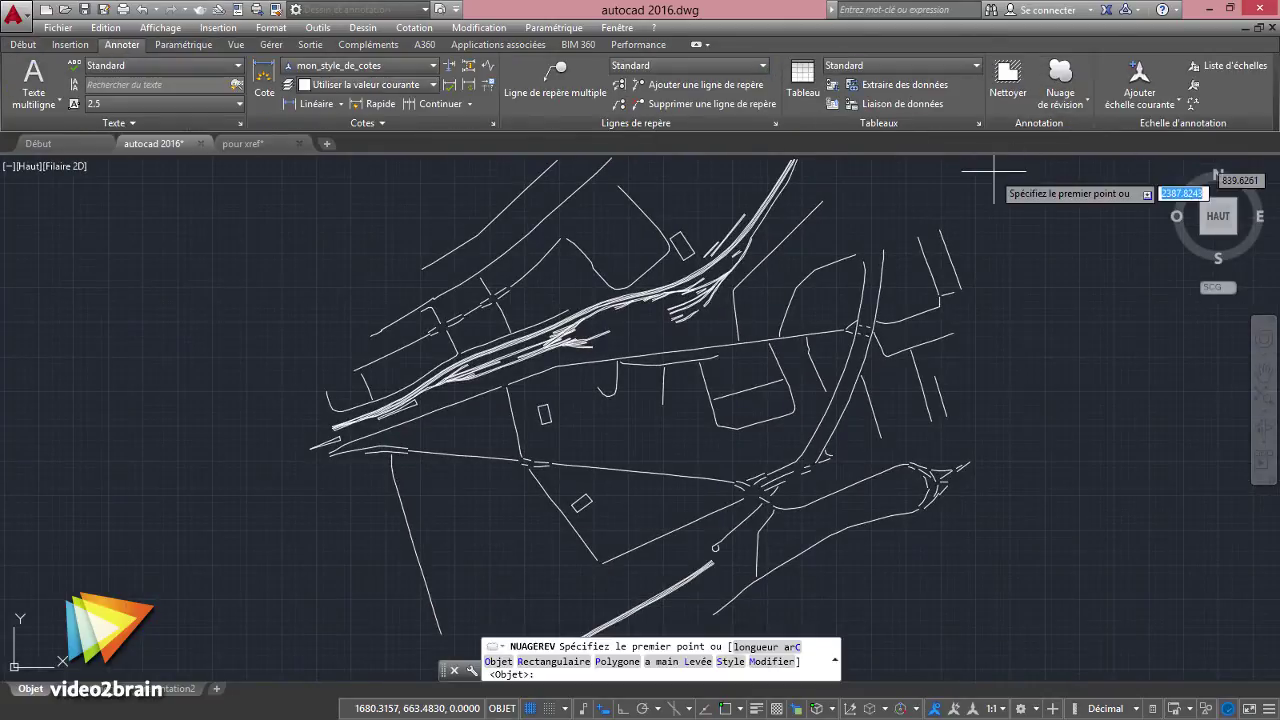
scroll(825, 282, up, 2)
scroll(700, 300, up, 3)
scroll(672, 346, up, 2)
scroll(672, 346, up, 1)
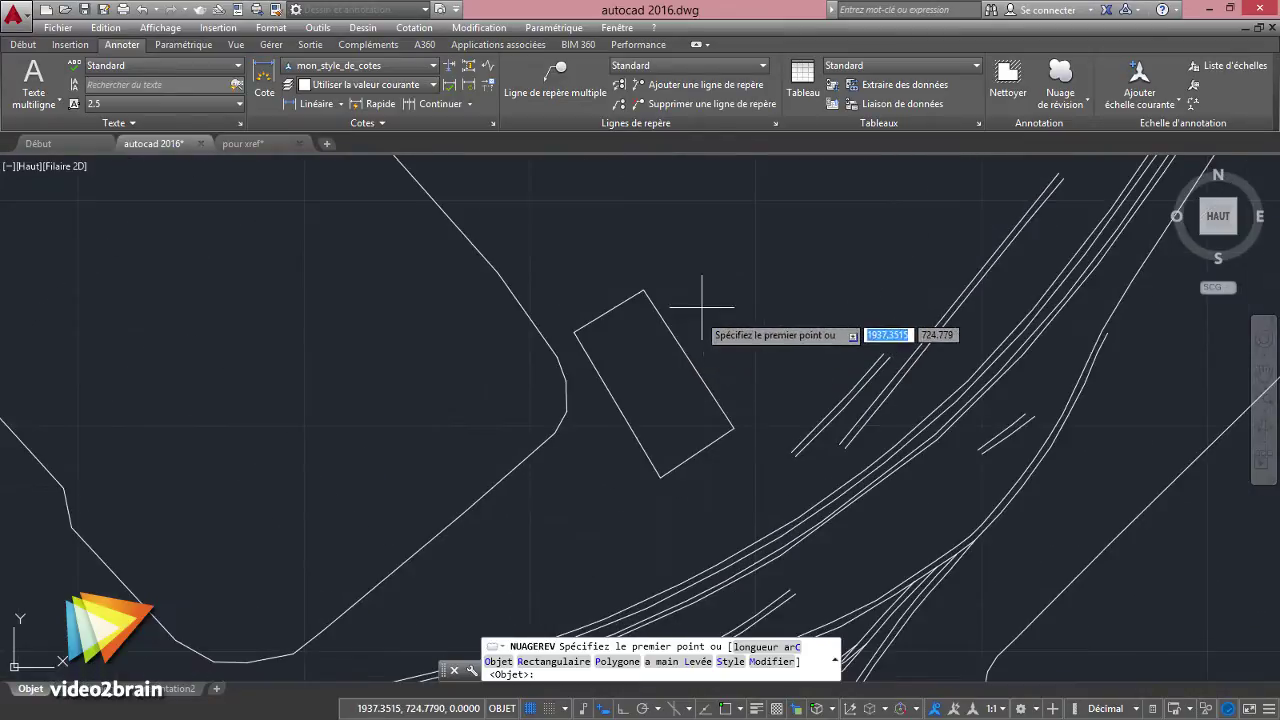
text(F)
key(Return)
click(707, 292)
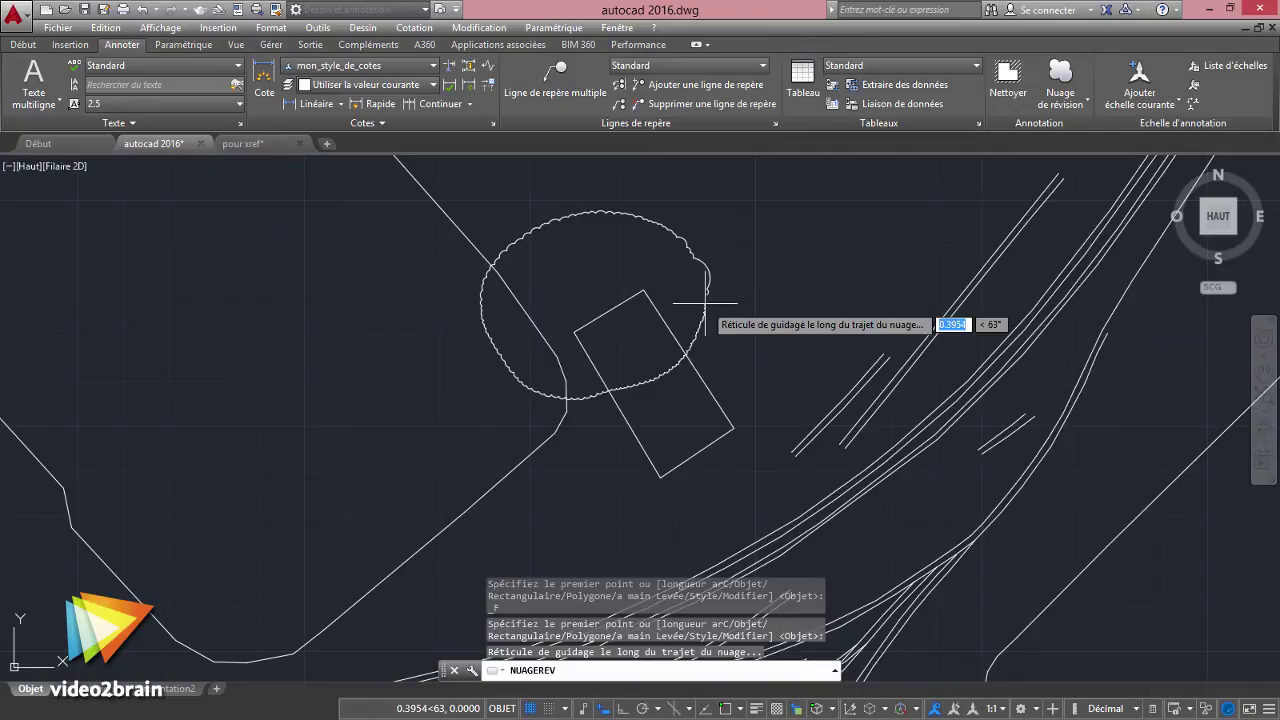
- Draw a six-corner polygonal revision cloud around the rectangle
click(1065, 103)
click(1058, 160)
click(770, 253)
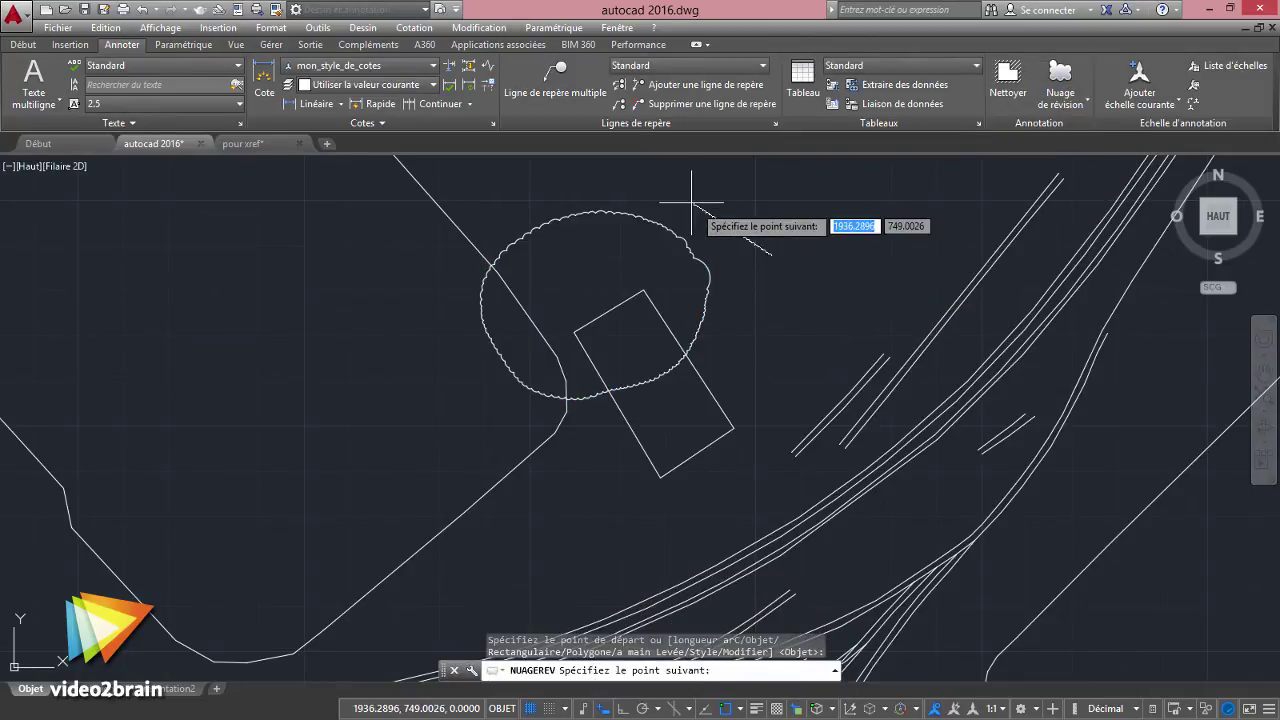
click(690, 201)
click(588, 265)
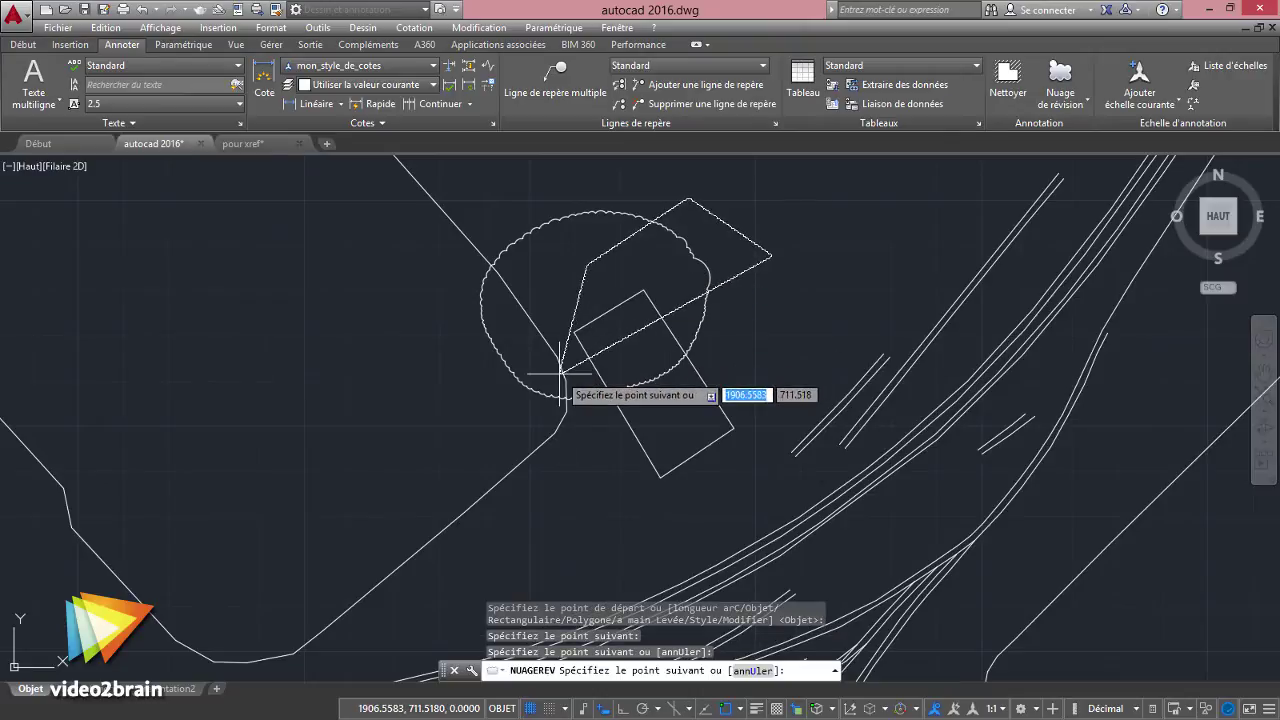
click(562, 374)
click(600, 437)
click(730, 385)
right_click(765, 355)
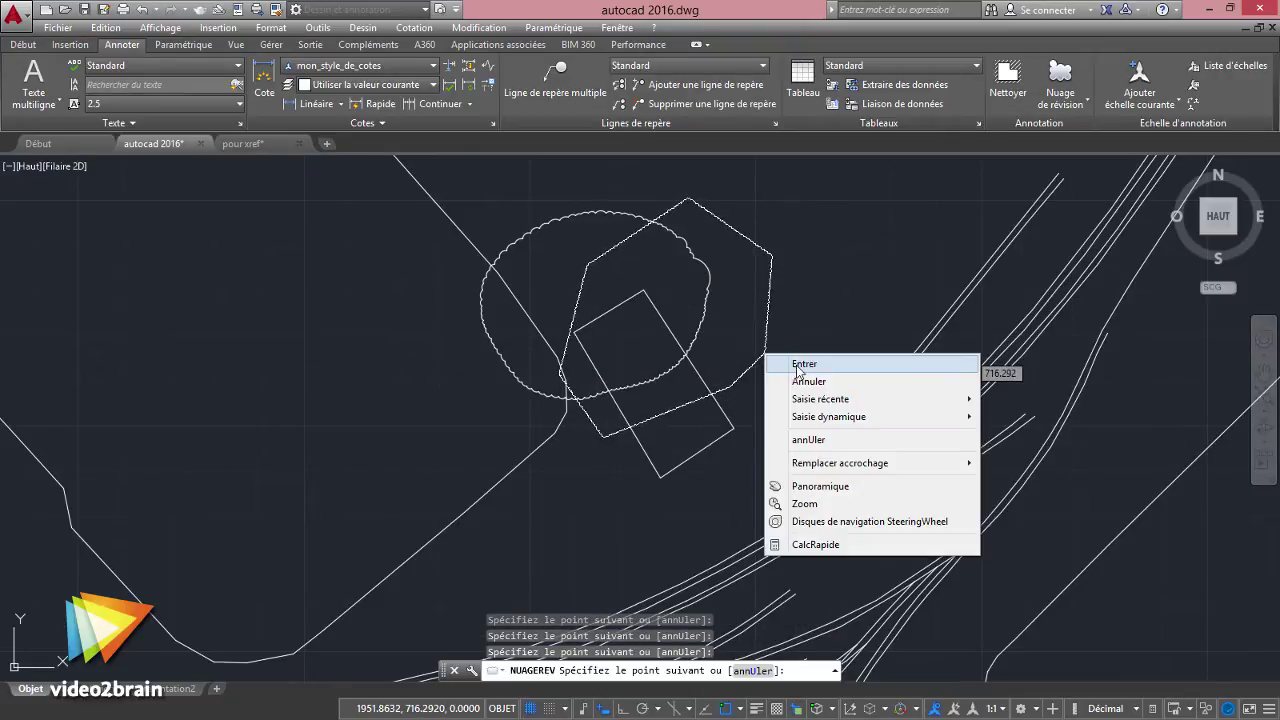
click(800, 364)
- Window-select both revision clouds and delete them
scroll(690, 330, up, 2)
scroll(735, 395, up, 2)
scroll(800, 380, up, 1)
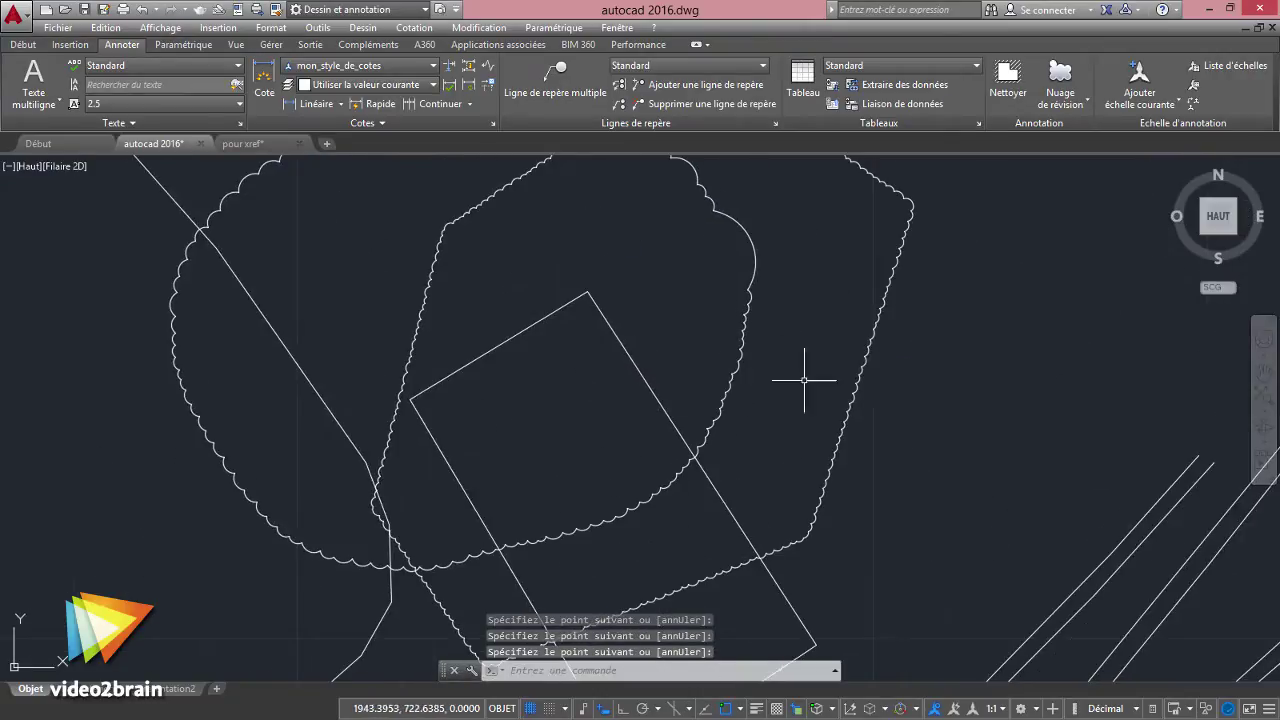
click(804, 380)
click(700, 309)
key(Delete)
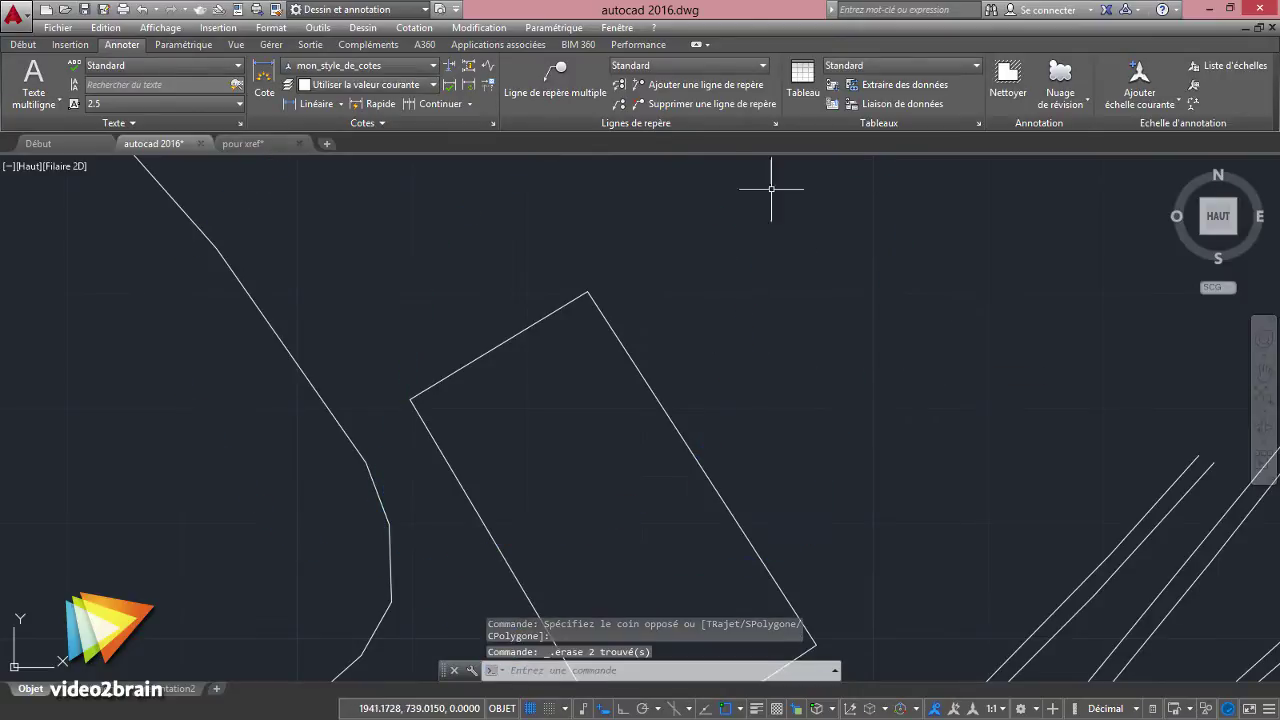
click(24, 45)
- Freeze layer 05 les nuages de revision and zoom to extents
click(700, 65)
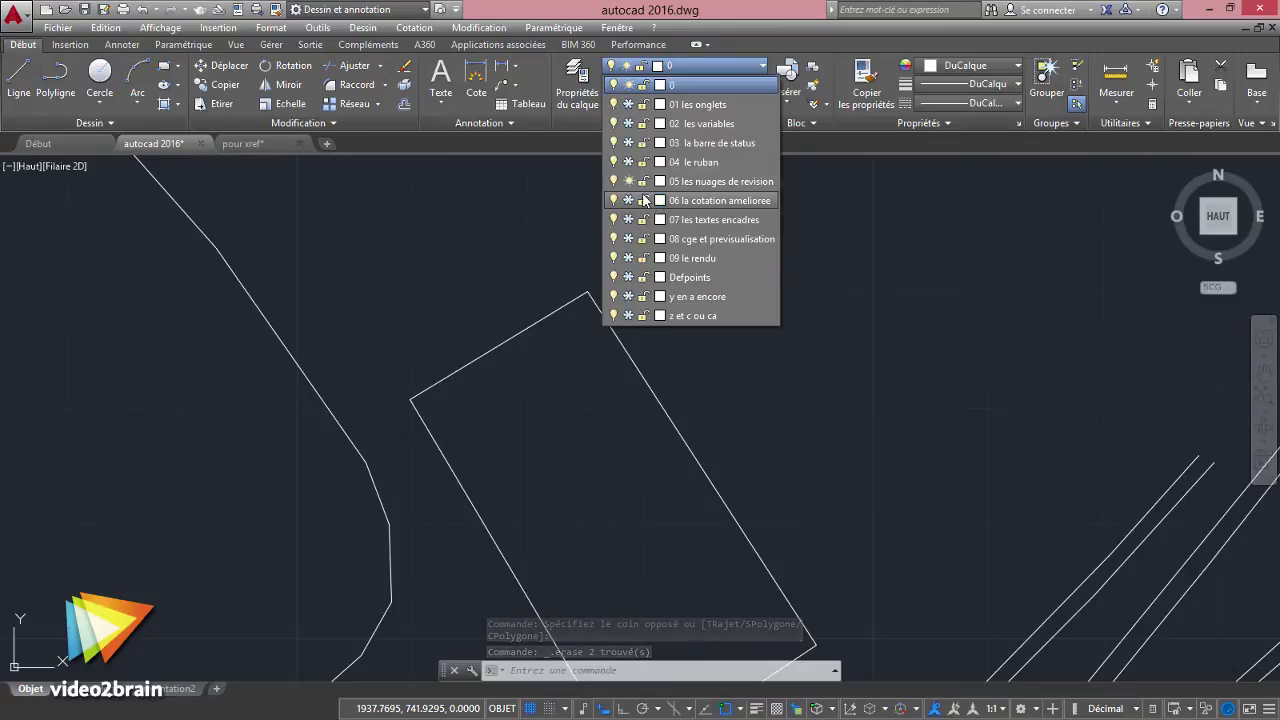
click(629, 183)
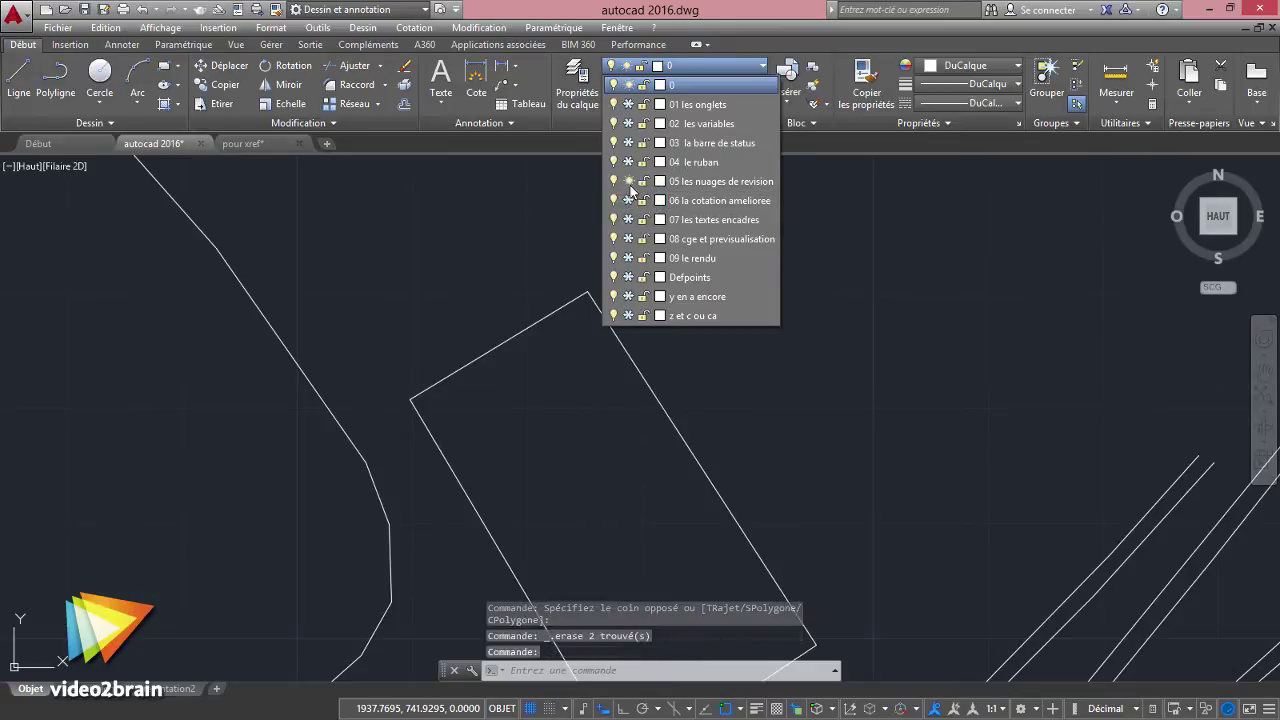
click(877, 357)
middle_click(800, 400)
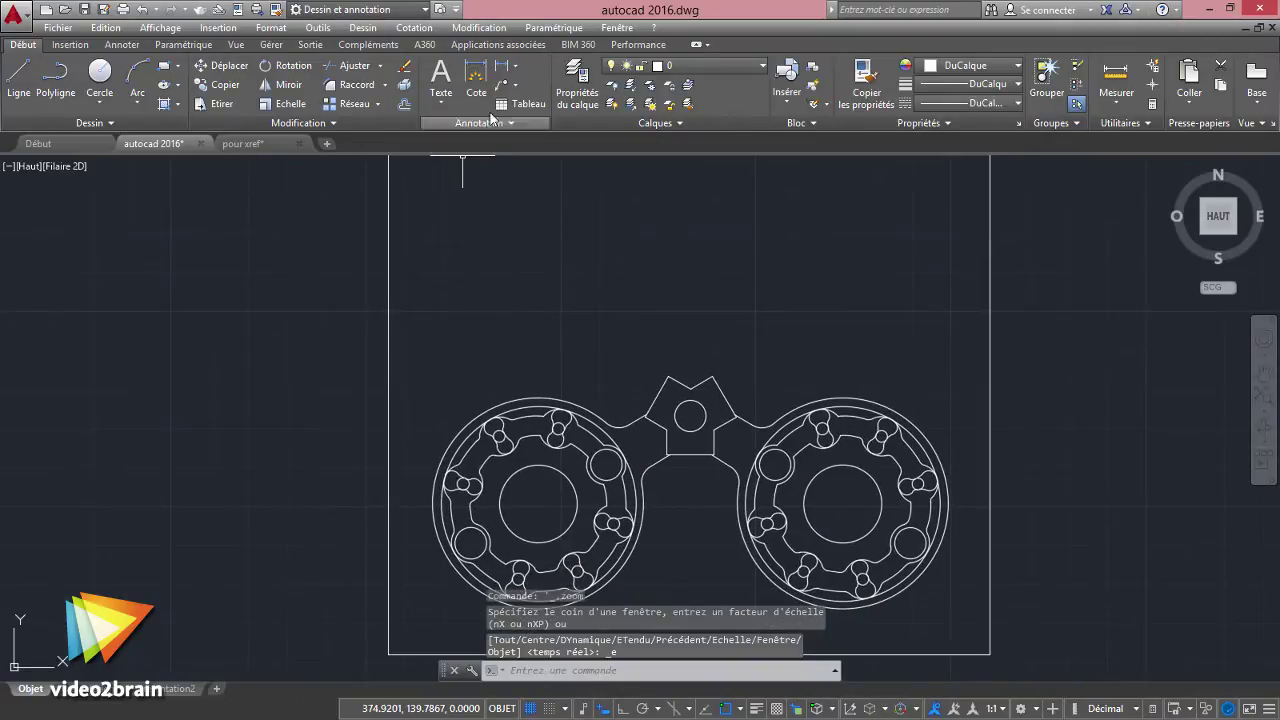
- Add the 12 and 6,536 dimensions to the inclined edge and notch
click(476, 72)
scroll(705, 410, up, 2)
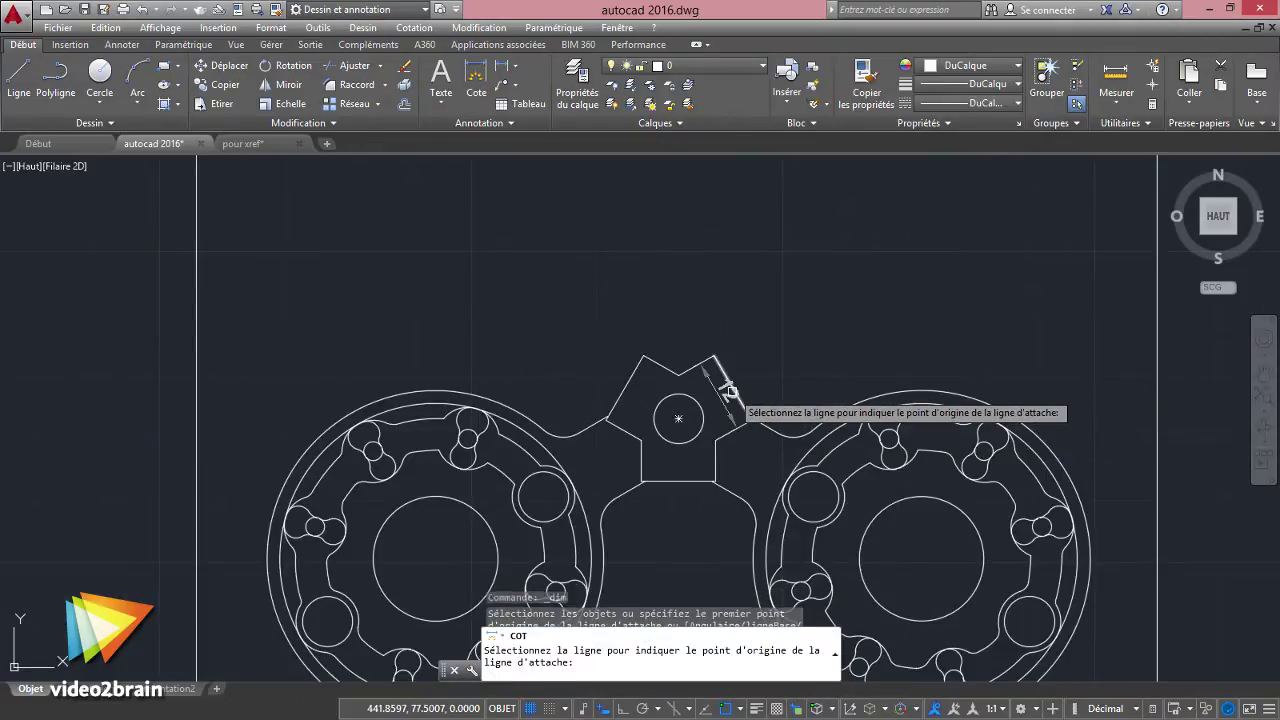
click(729, 393)
click(768, 347)
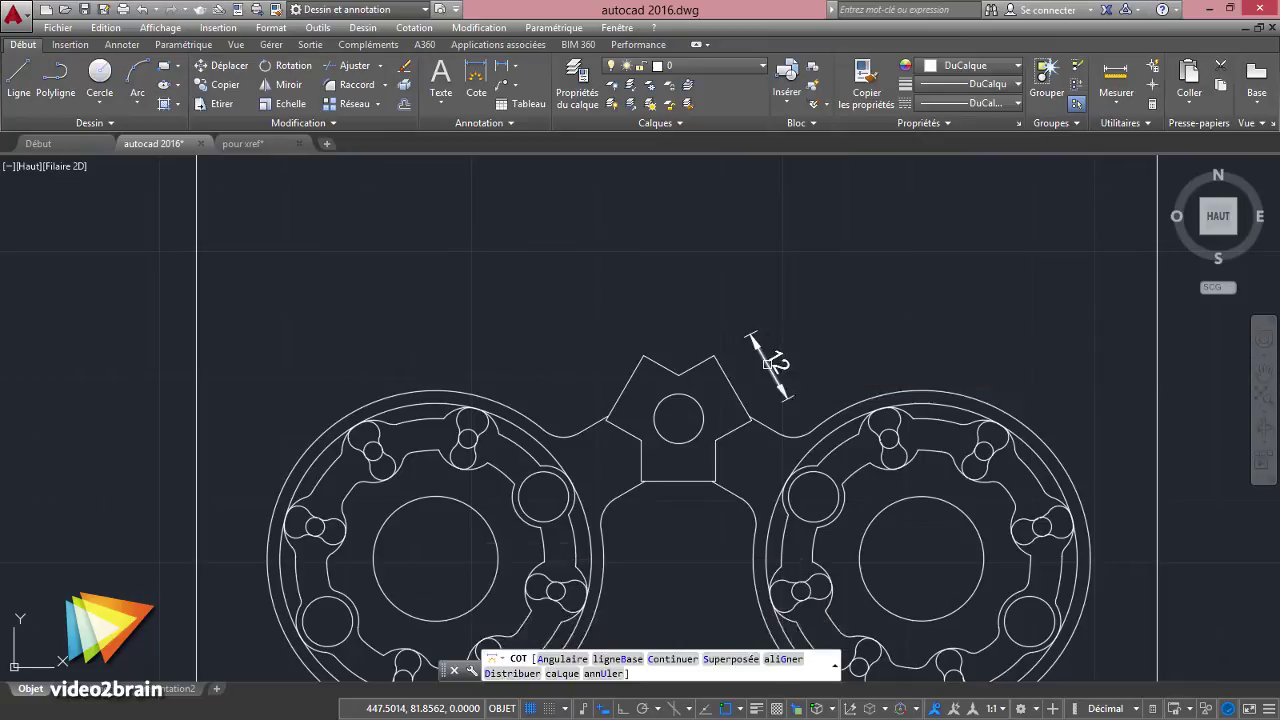
click(686, 373)
click(690, 366)
click(640, 260)
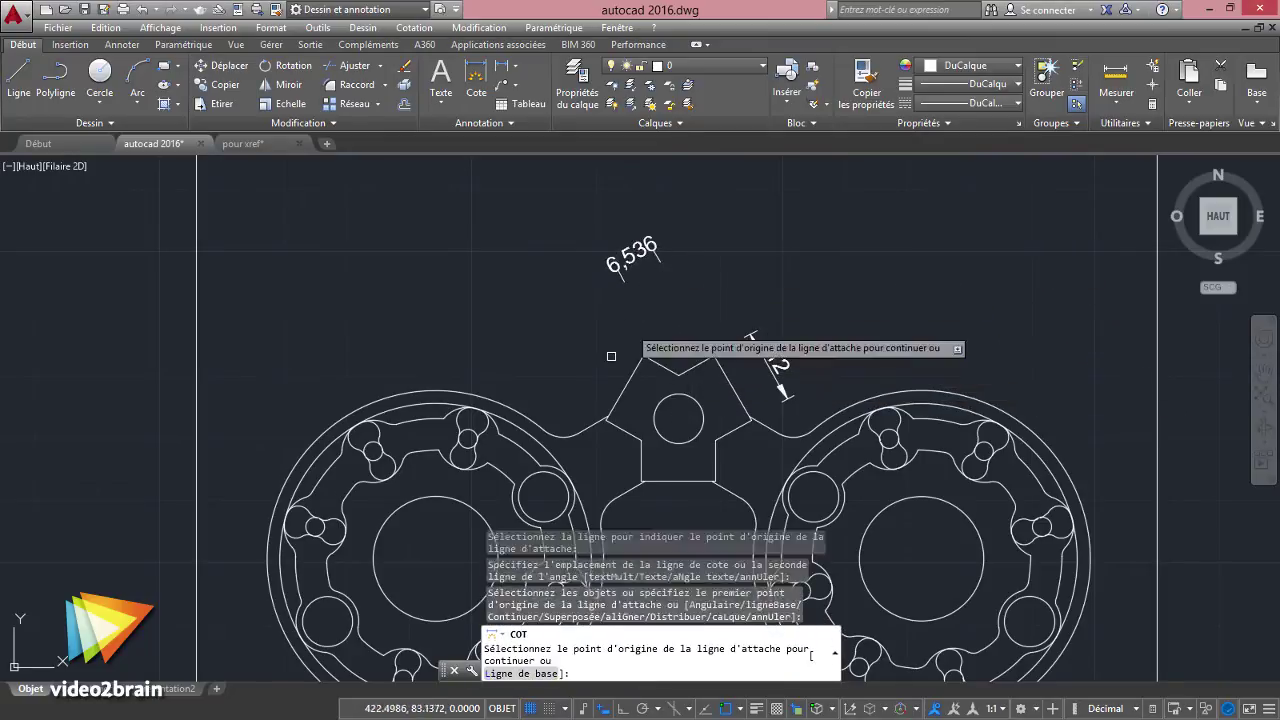
key(Return)
- Place an R4 radius dimension on the central circle
scroll(588, 497, up, 4)
click(740, 288)
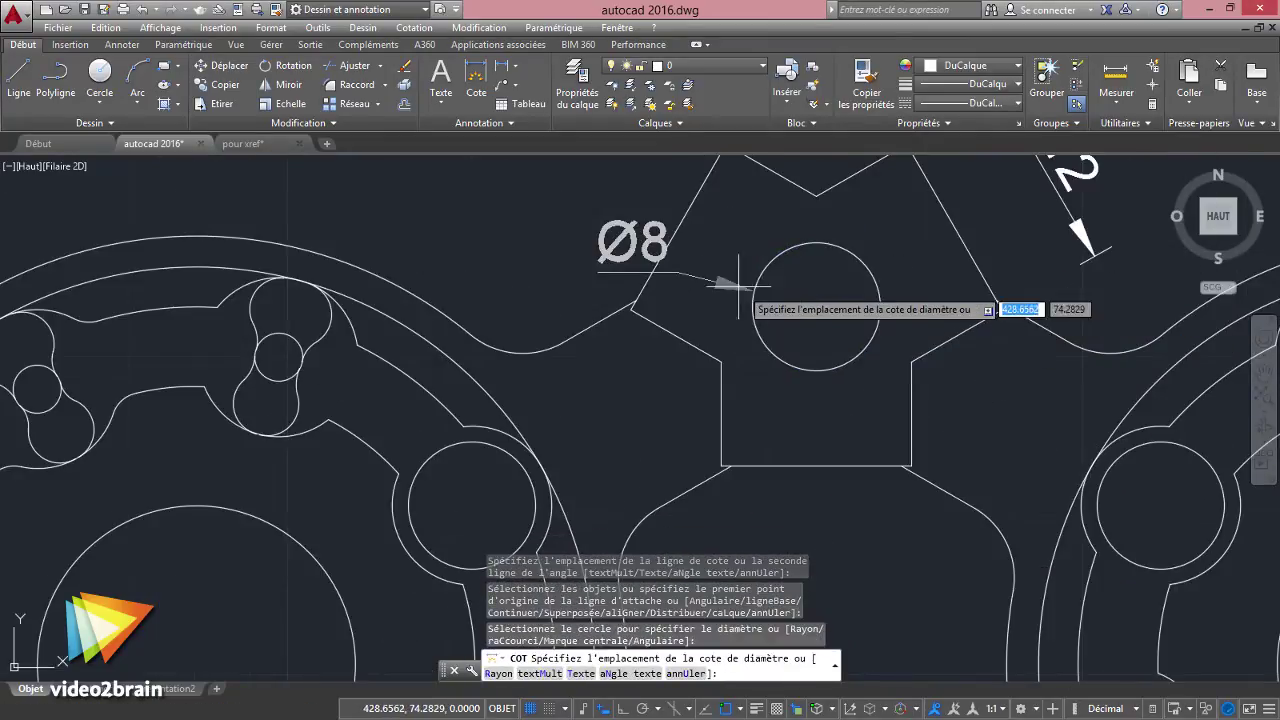
right_click(702, 257)
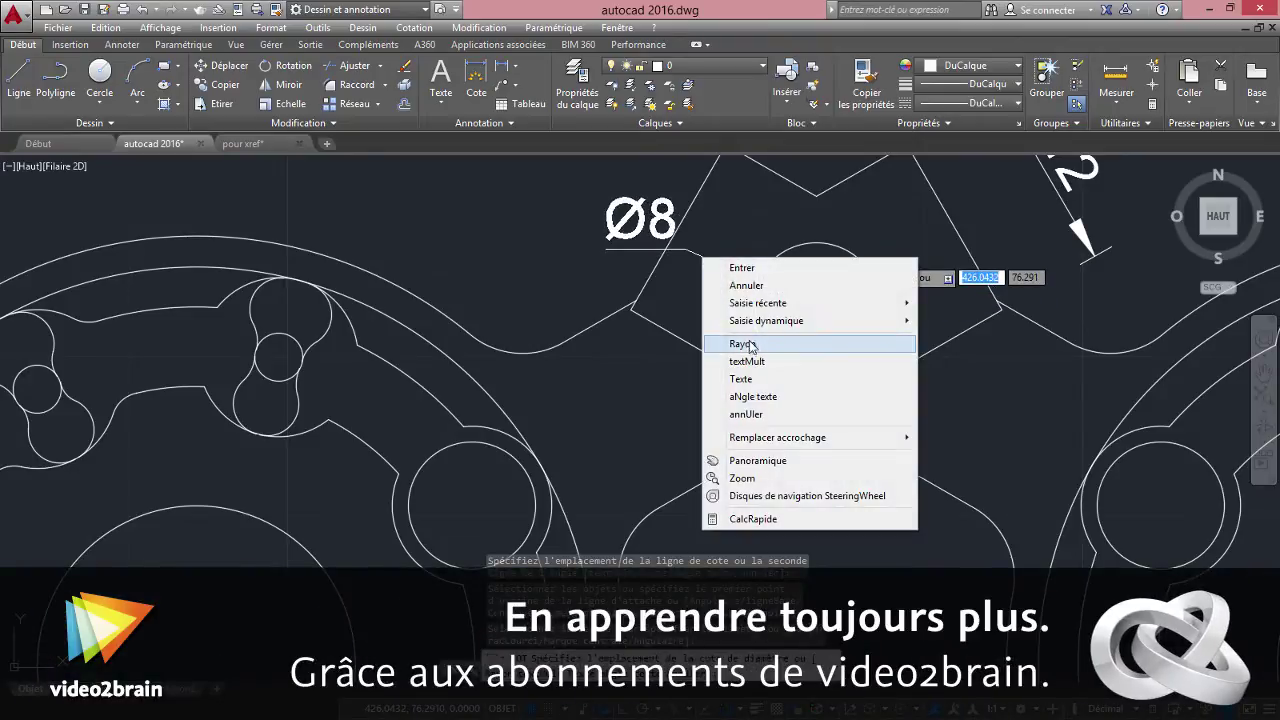
click(751, 345)
middle_drag(570, 258, 570, 353)
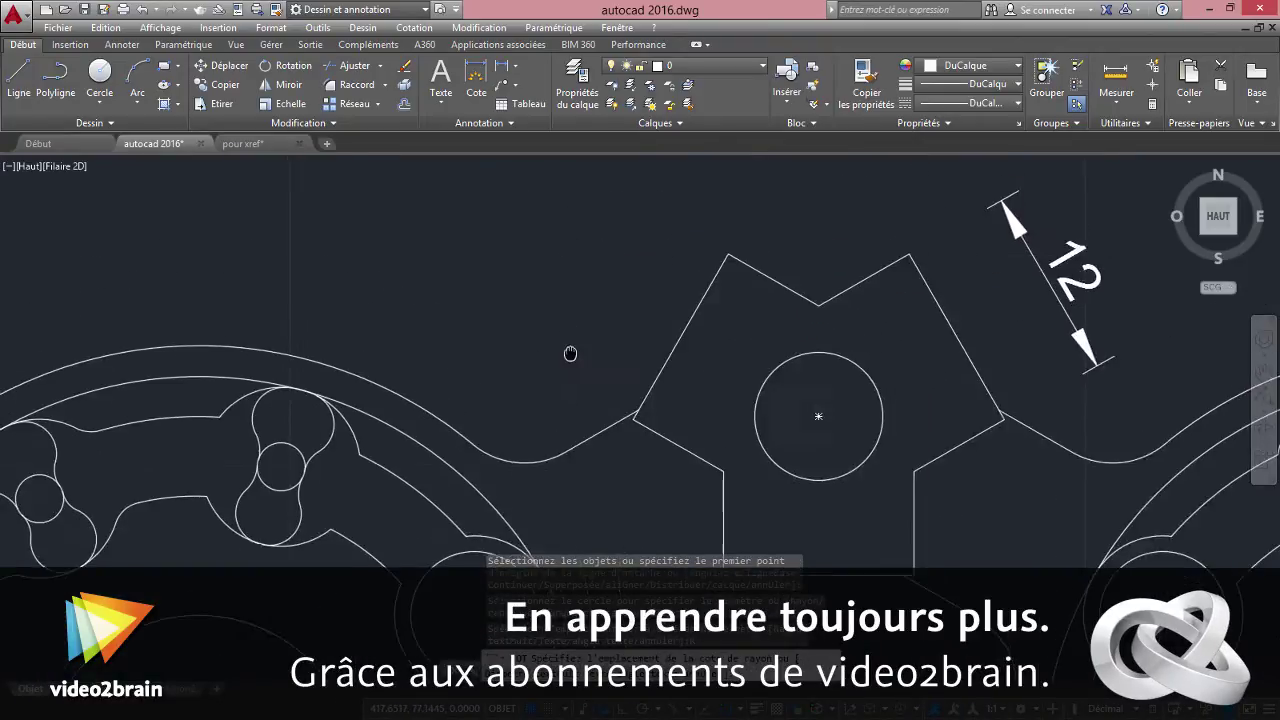
click(590, 244)
- Place a Ø8 diameter dimension on a wheel circle
middle_drag(515, 443, 570, 381)
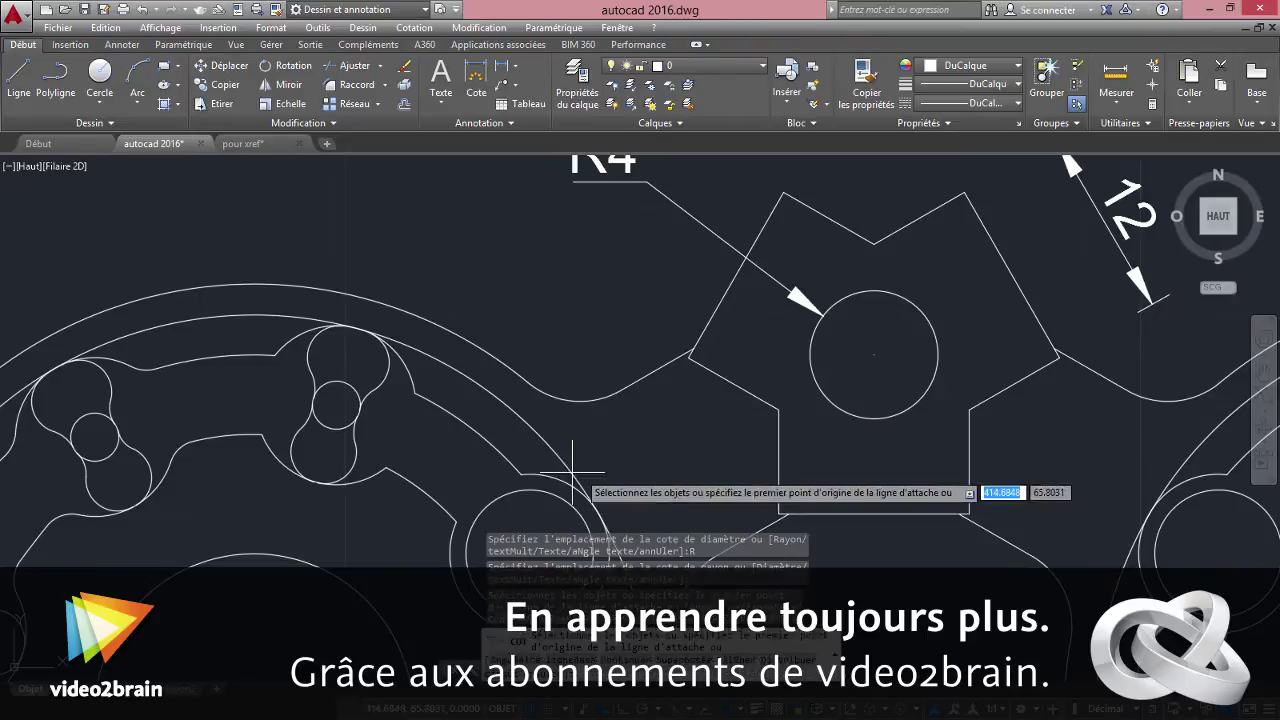
click(545, 489)
mouse_move(534, 324)
middle_down()
mouse_move(481, 251)
mouse_move(424, 221)
middle_up()
right_click(520, 378)
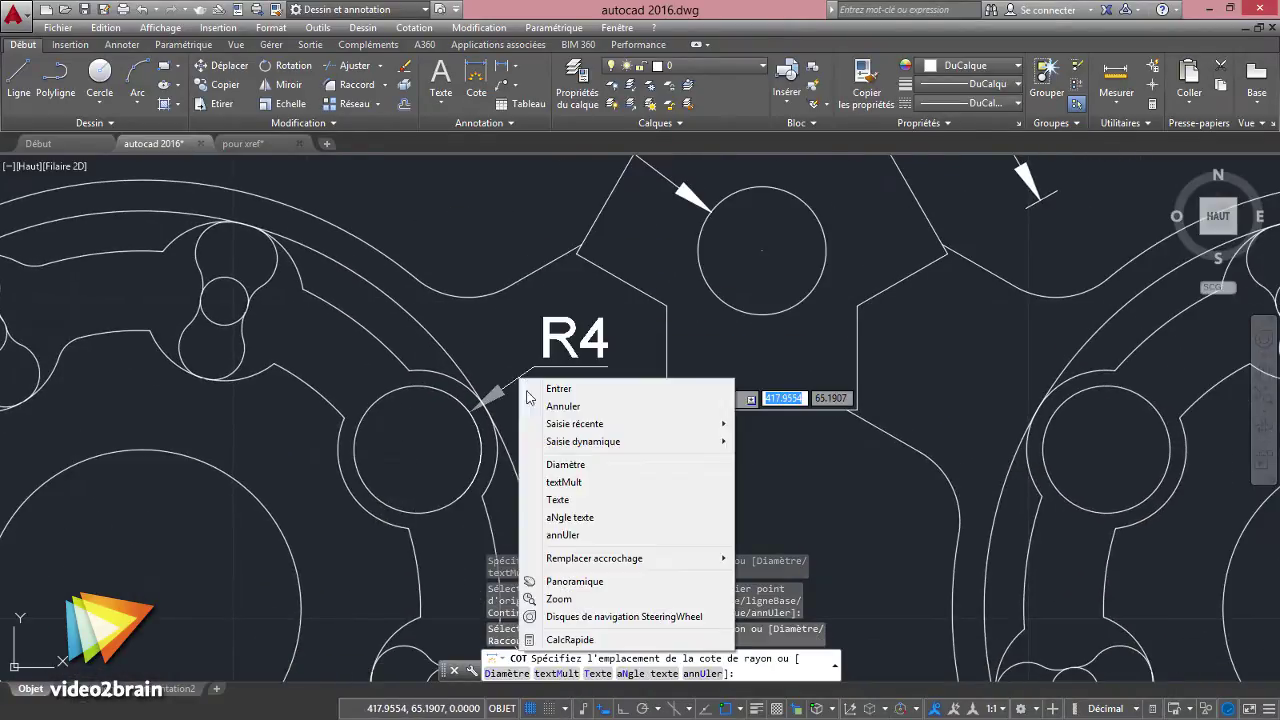
click(575, 464)
click(540, 376)
key(Escape)
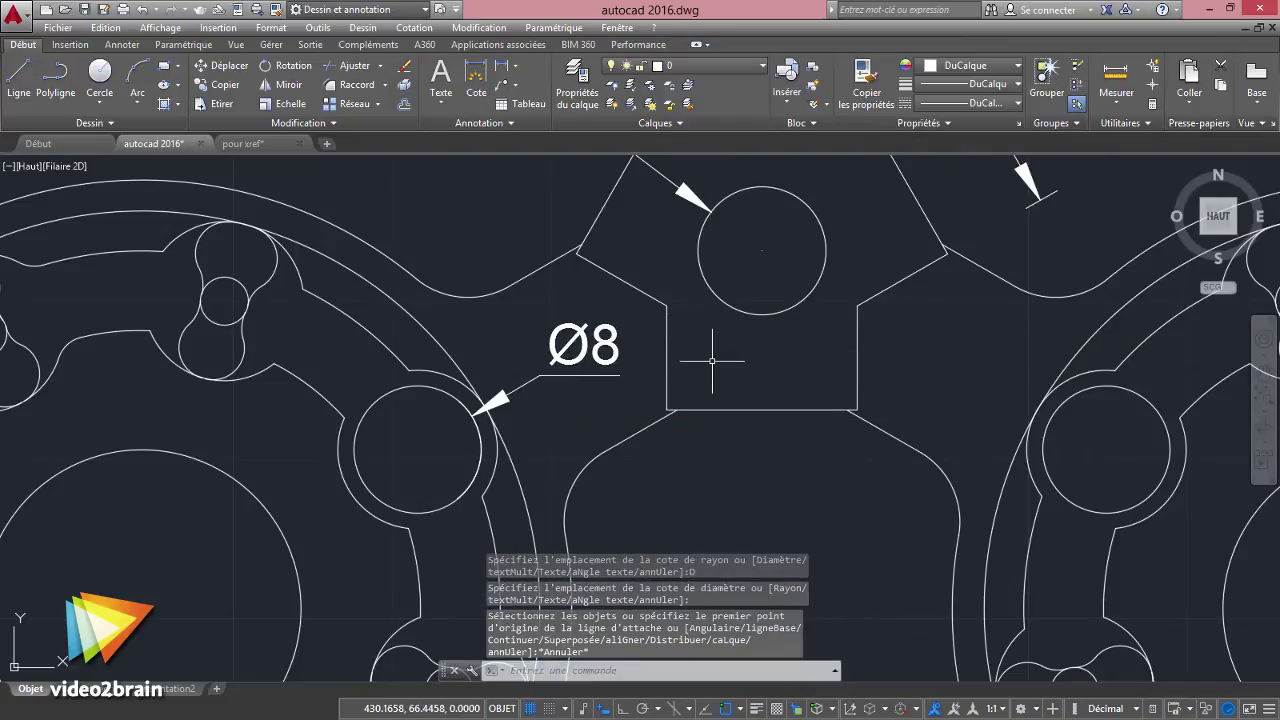
scroll(712, 361, down, 4)
click(702, 66)
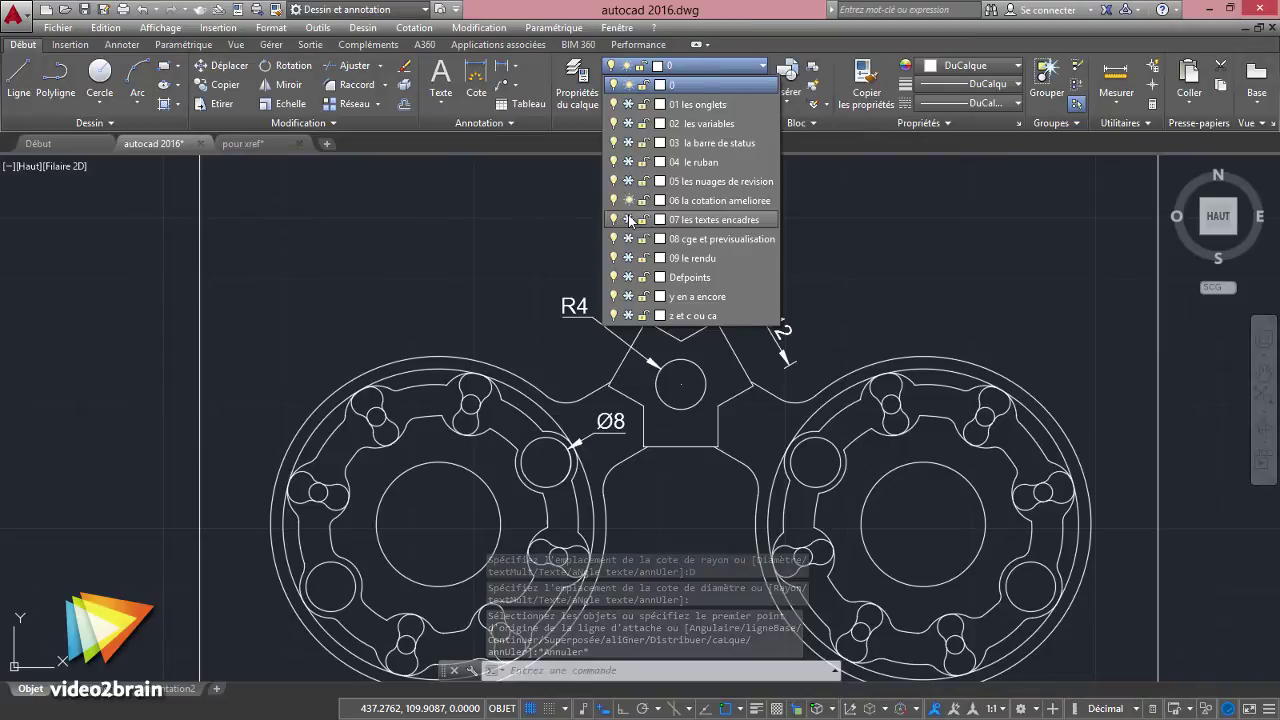
- Freeze layer 06 la cotation amelioree and delete the four leftover dimensions
click(629, 216)
click(550, 399)
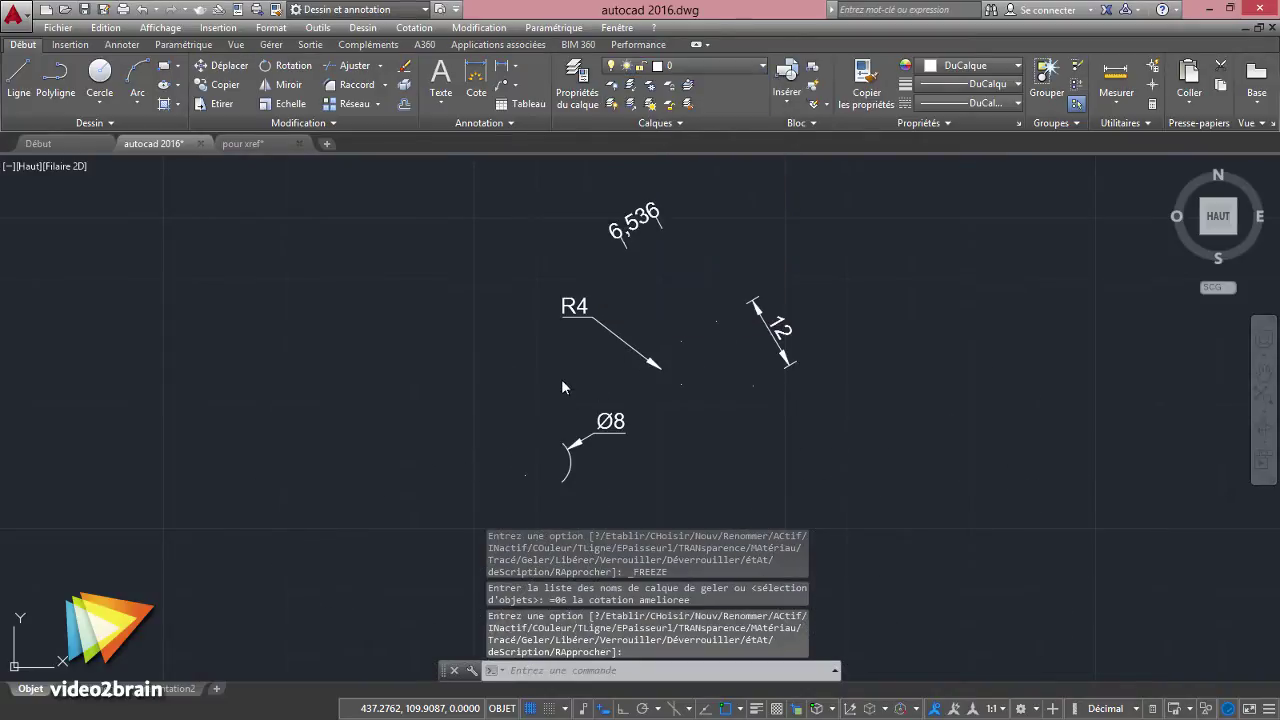
scroll(558, 385, down, 2)
scroll(460, 363, down, 3)
middle_drag(420, 377, 802, 415)
click(809, 334)
click(677, 437)
key(Delete)
- Edit the 79,375 dimension text to read 'de dimensionner'
scroll(473, 324, up, 2)
scroll(473, 324, up, 2)
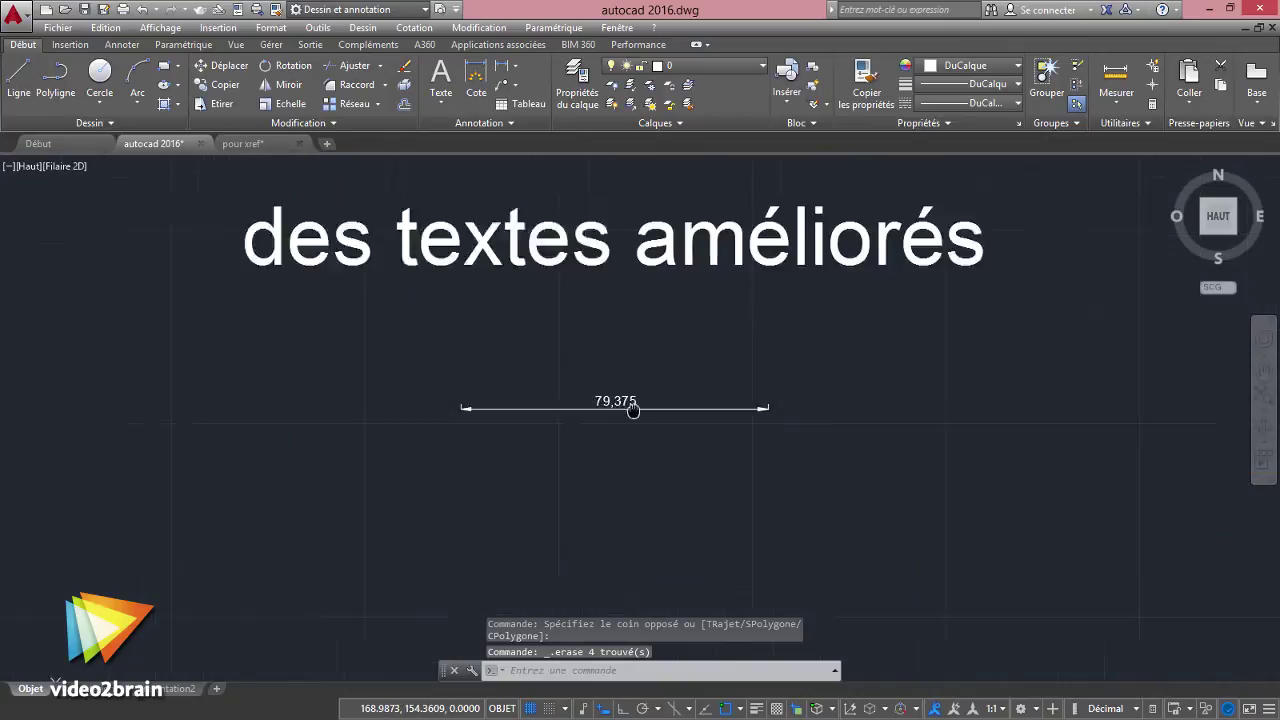
click(654, 462)
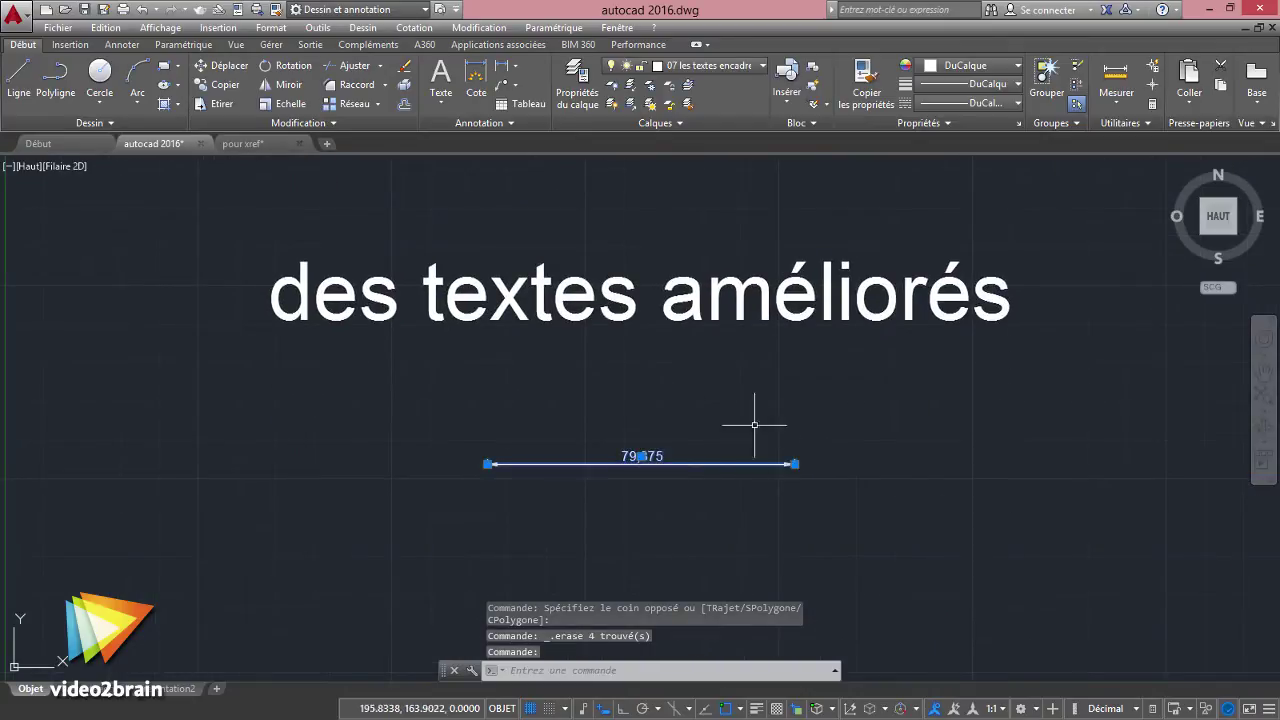
scroll(655, 457, up, 2)
double_click(655, 455)
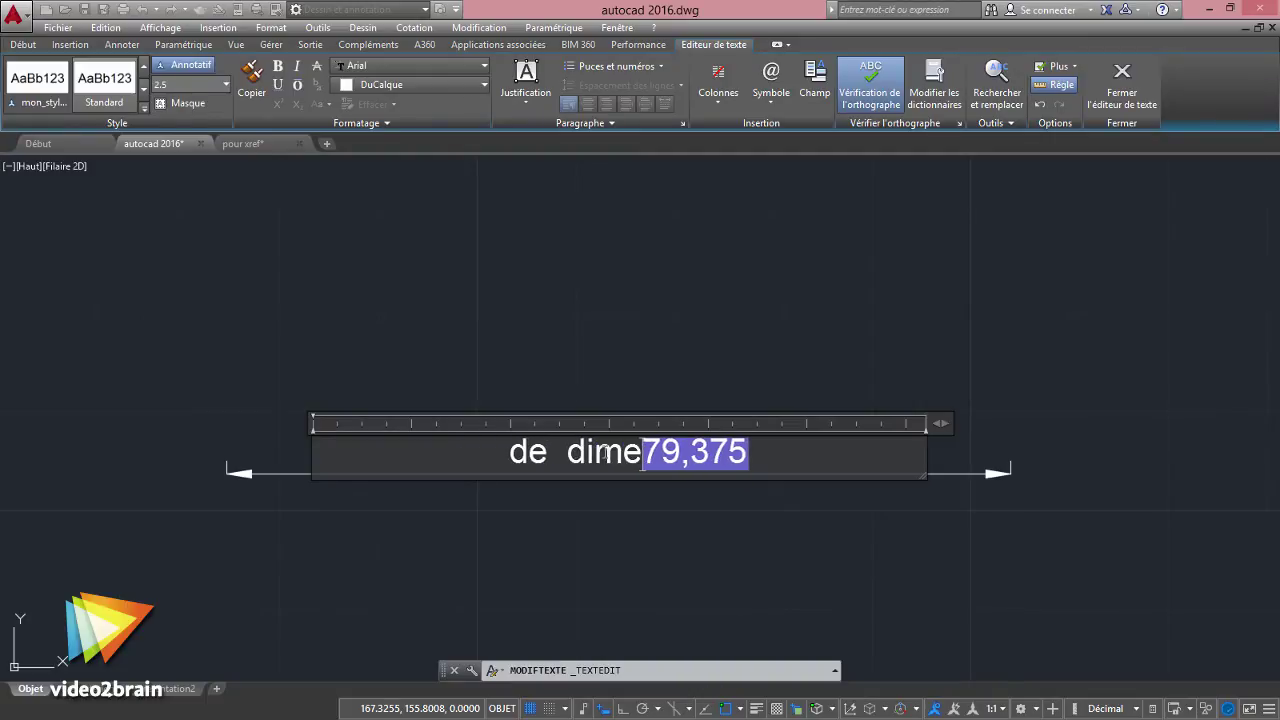
text(nsionner)
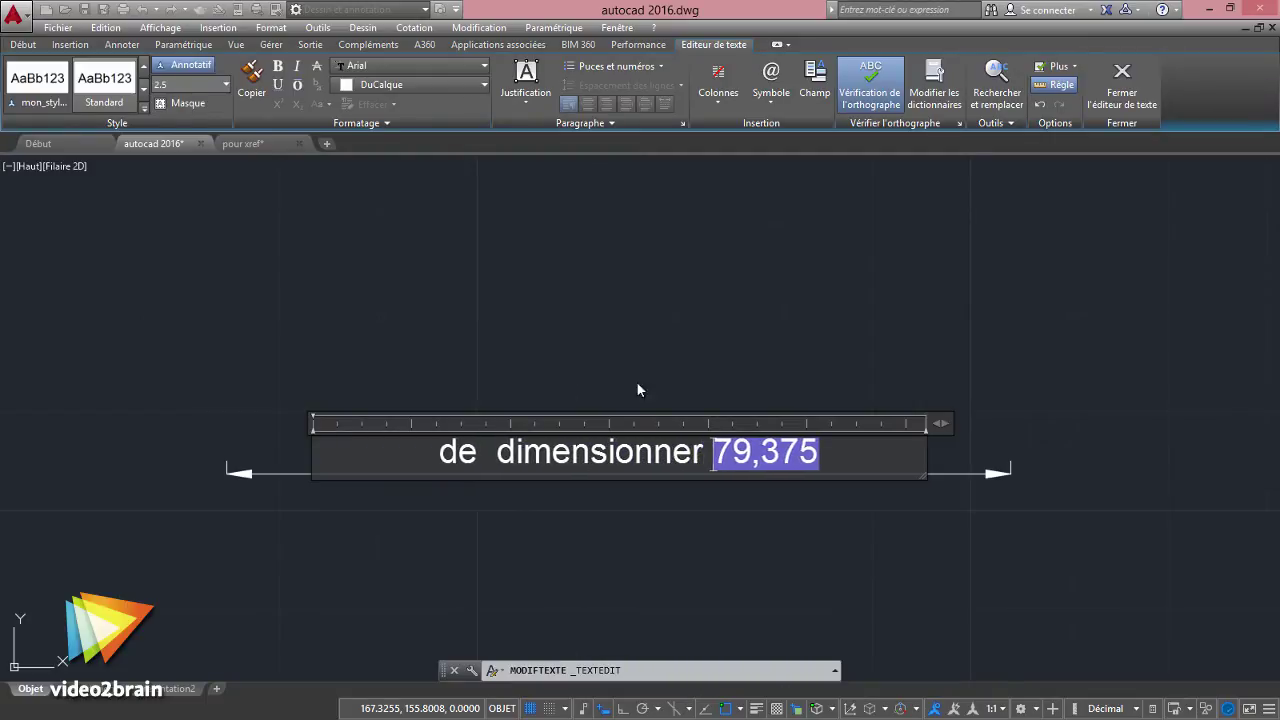
click(636, 381)
- Narrow the dimension text width so it wraps onto three lines
click(667, 452)
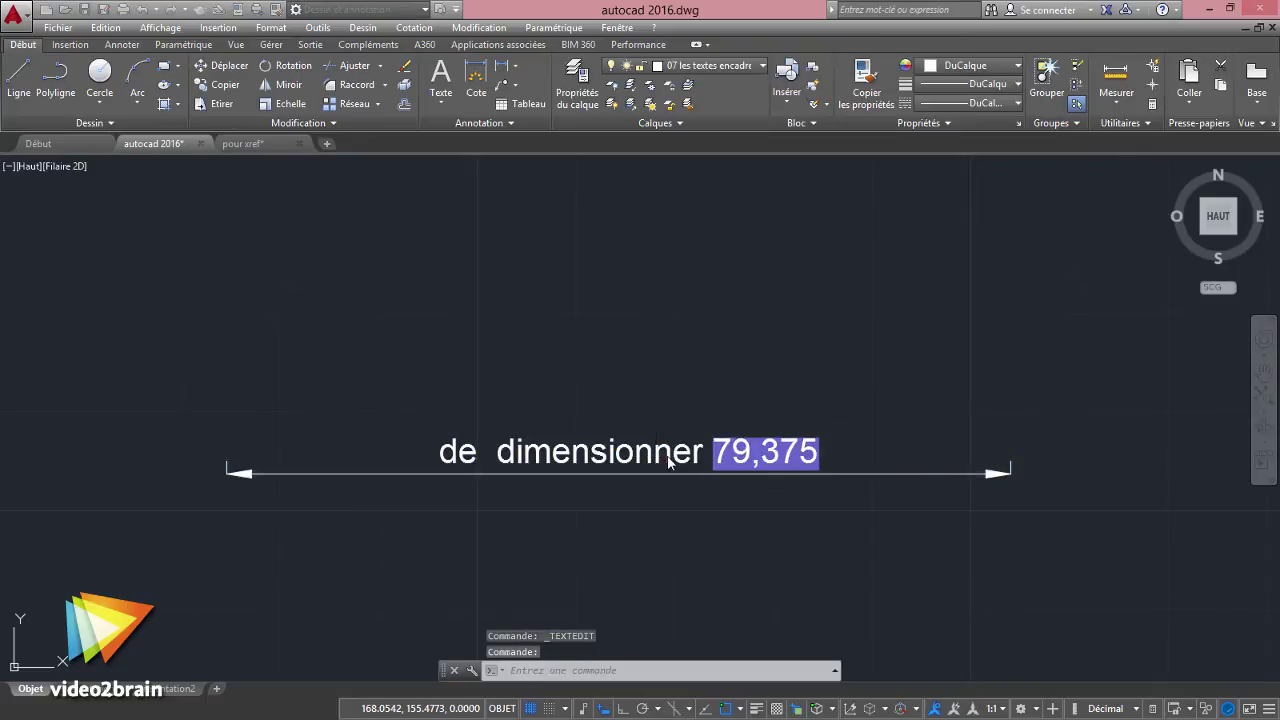
drag(940, 424, 579, 403)
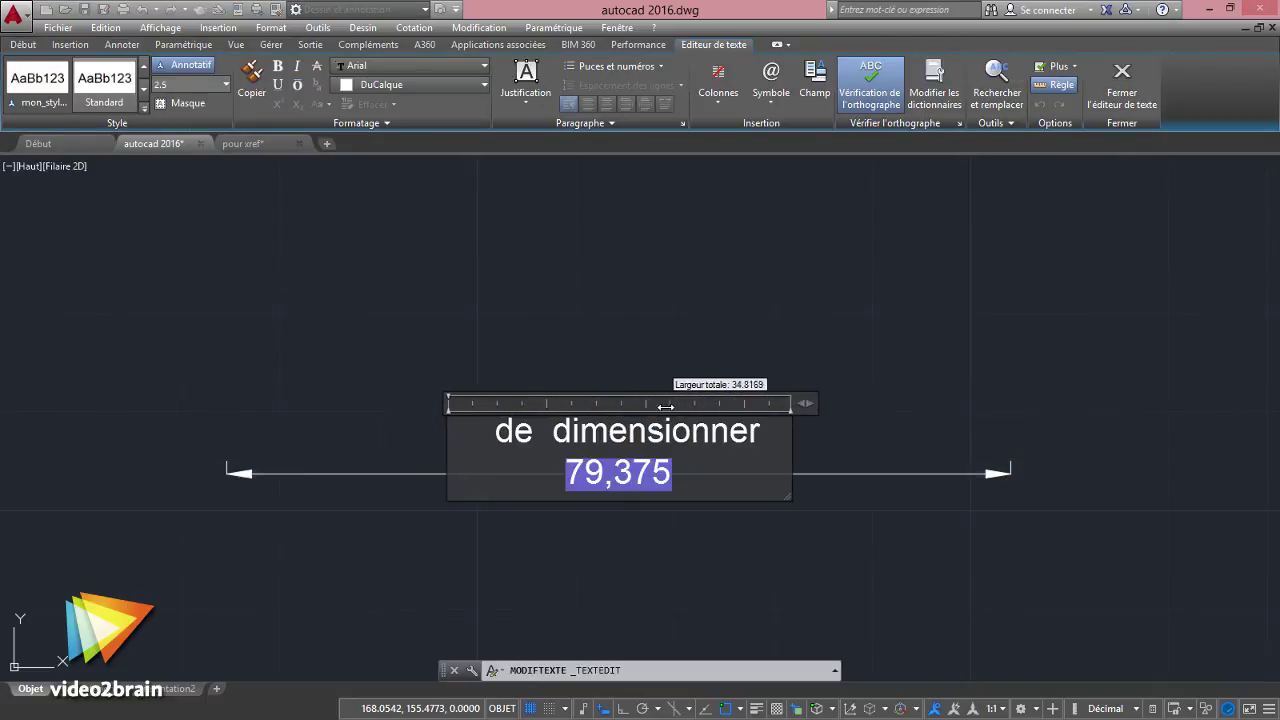
click(871, 357)
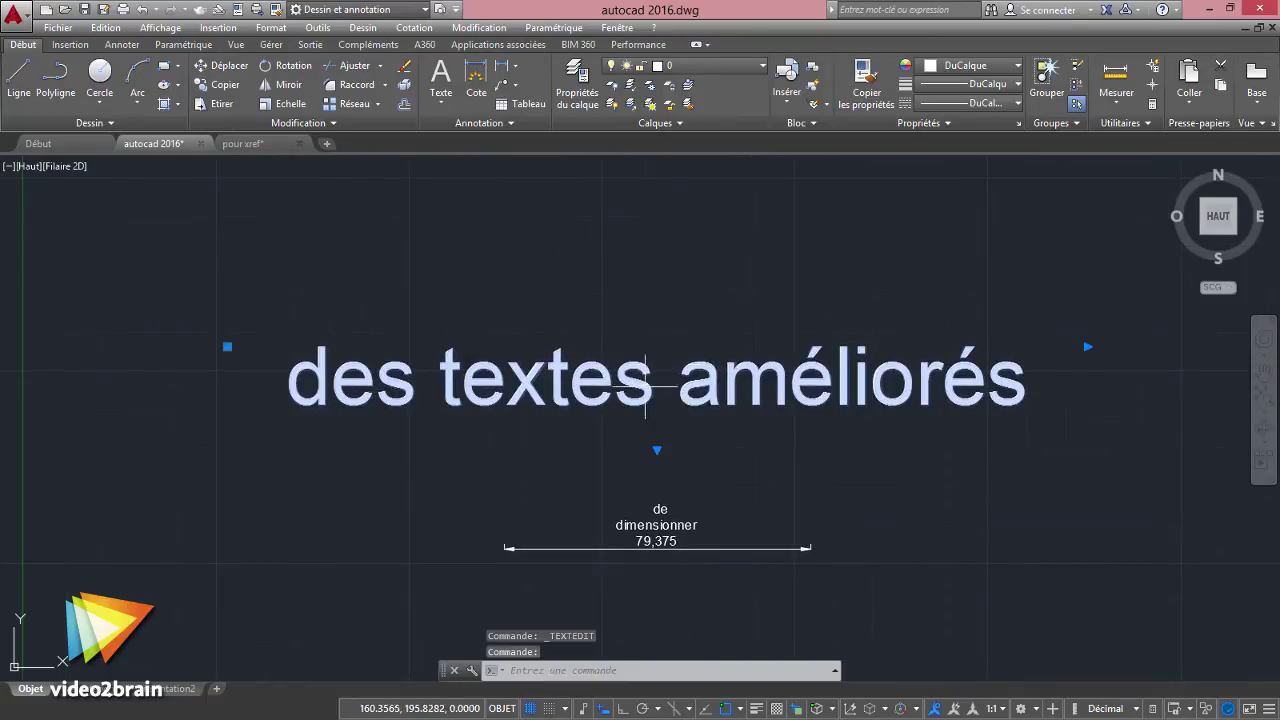
- Set Encadrement to Oui in the text's Properties to frame 'des textes améliorés'
right_click(681, 350)
click(665, 686)
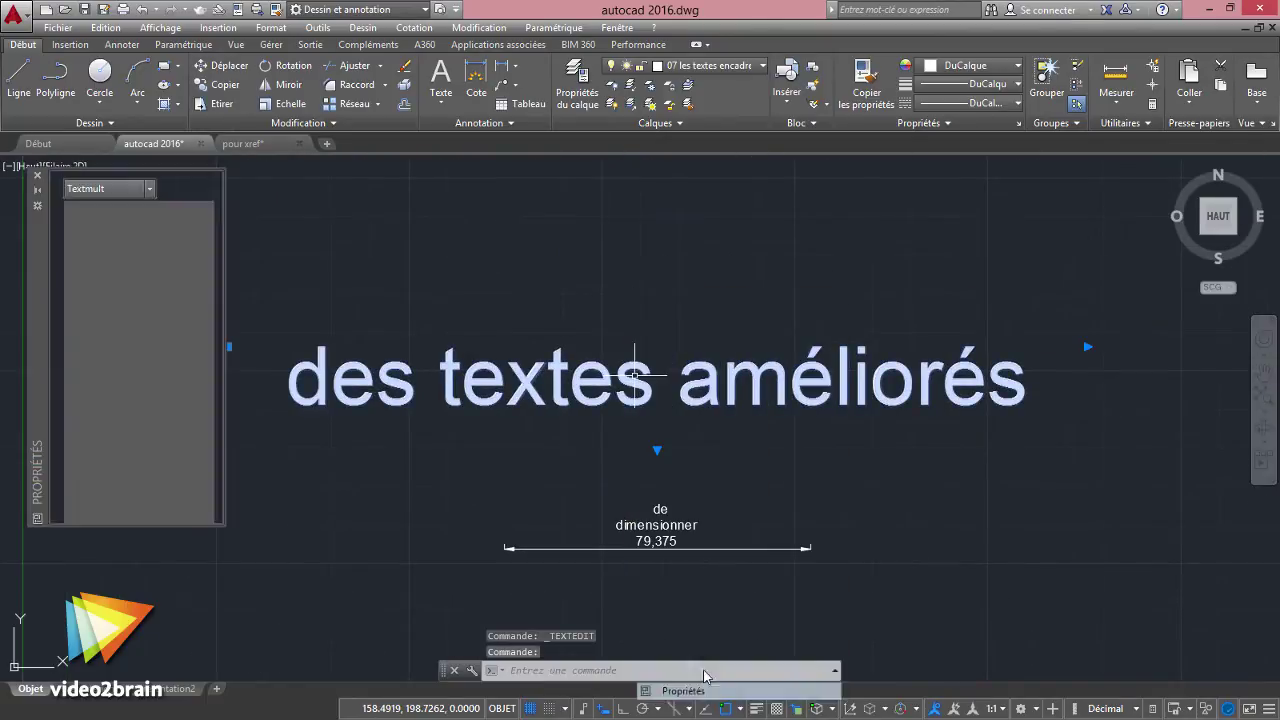
drag(56, 387, 53, 503)
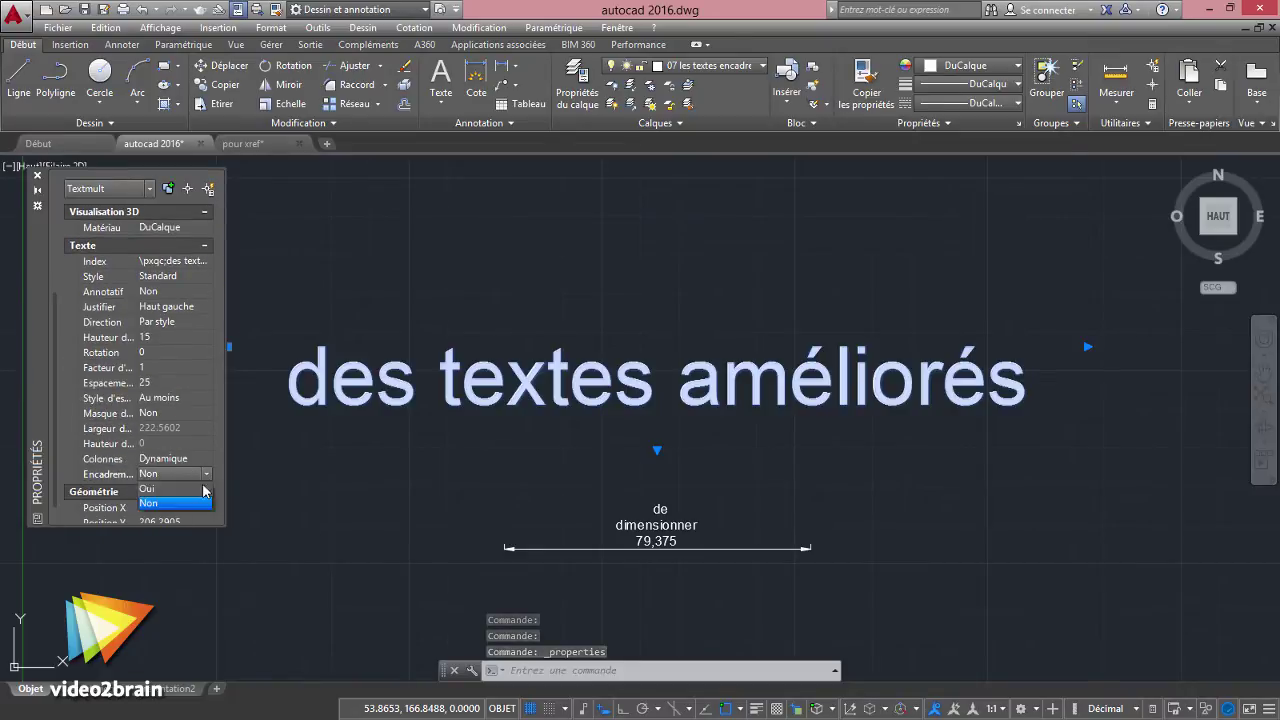
click(150, 488)
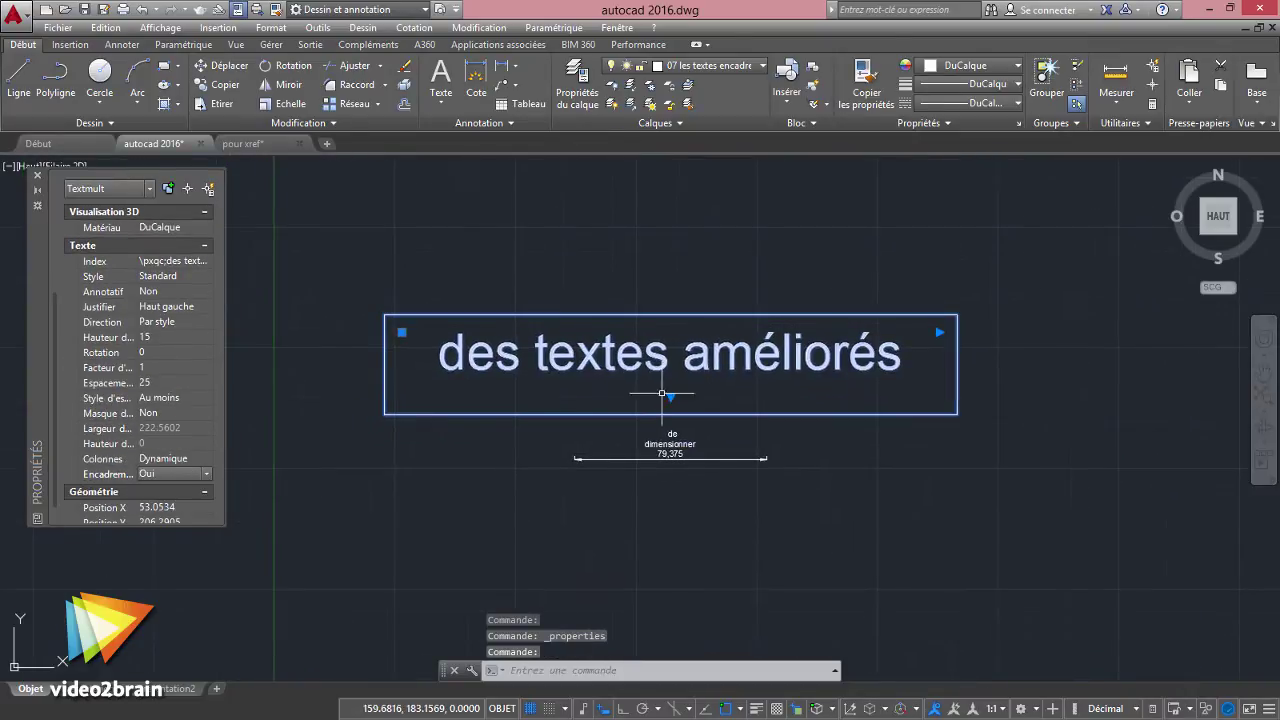
- Stretch the frame down past the dimension, then freeze layer 07 les textes encadres
click(670, 414)
click(670, 514)
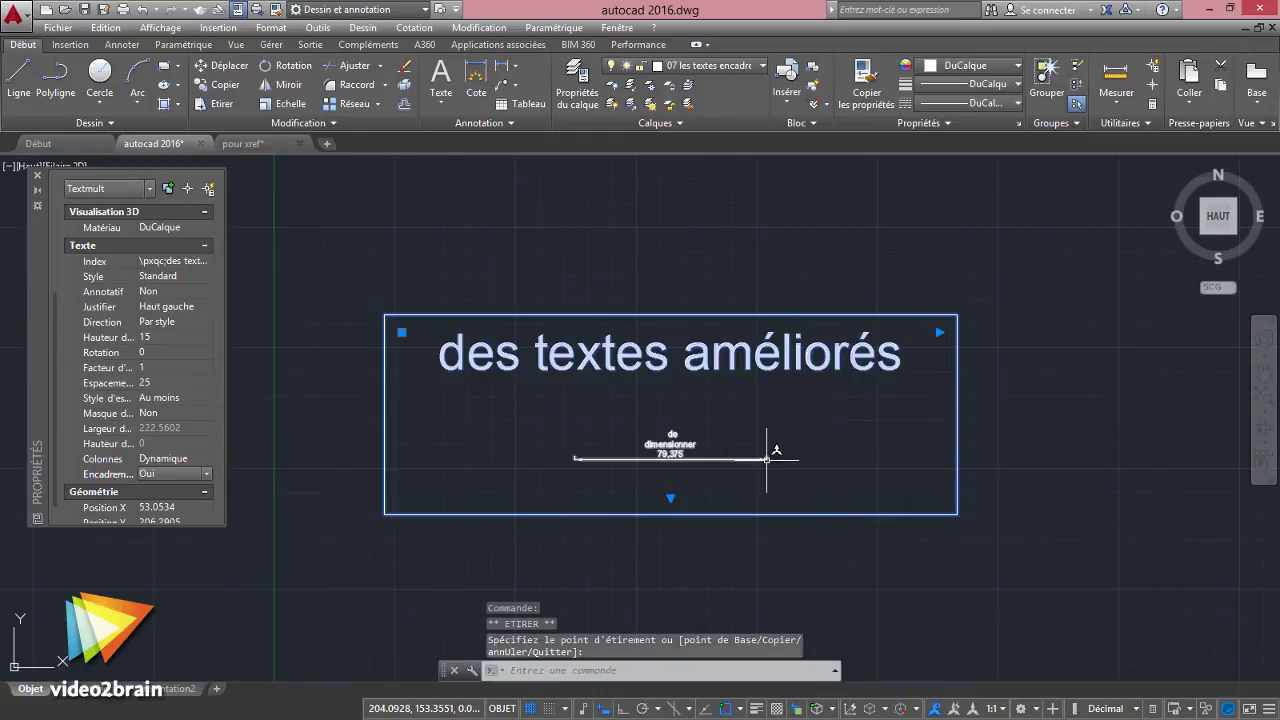
key(Escape)
middle_click(749, 386)
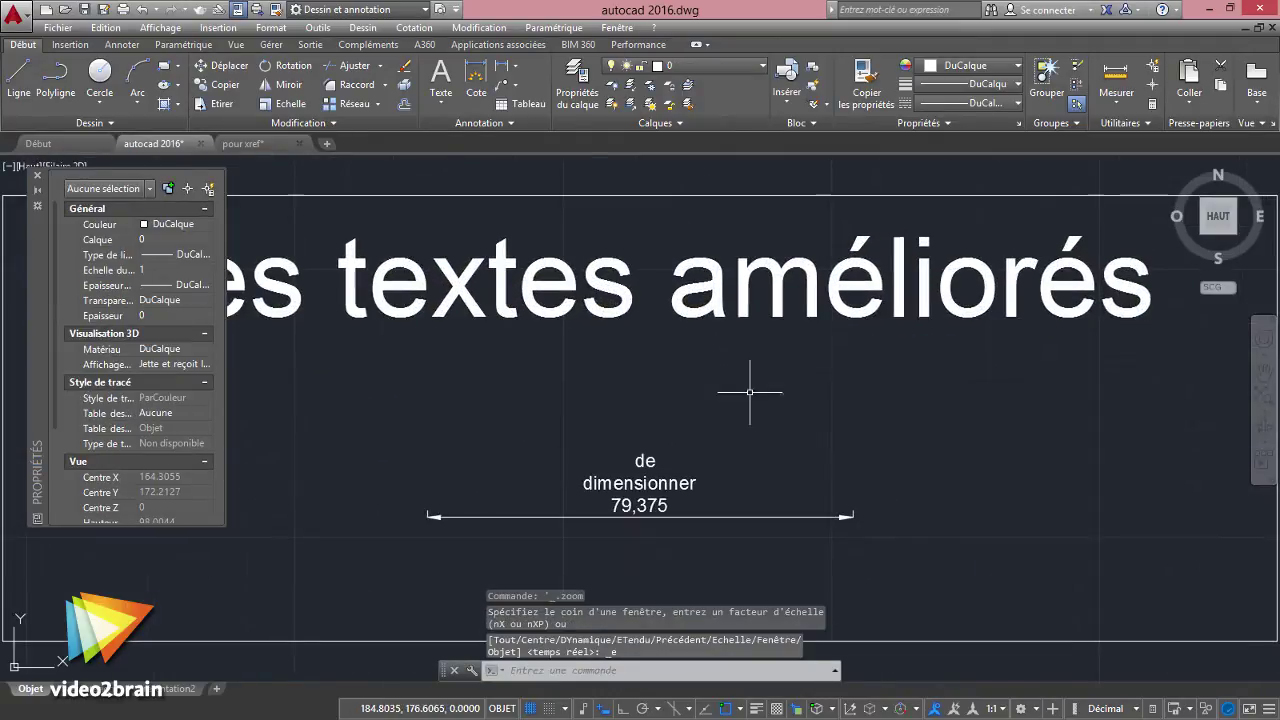
click(703, 66)
click(629, 240)
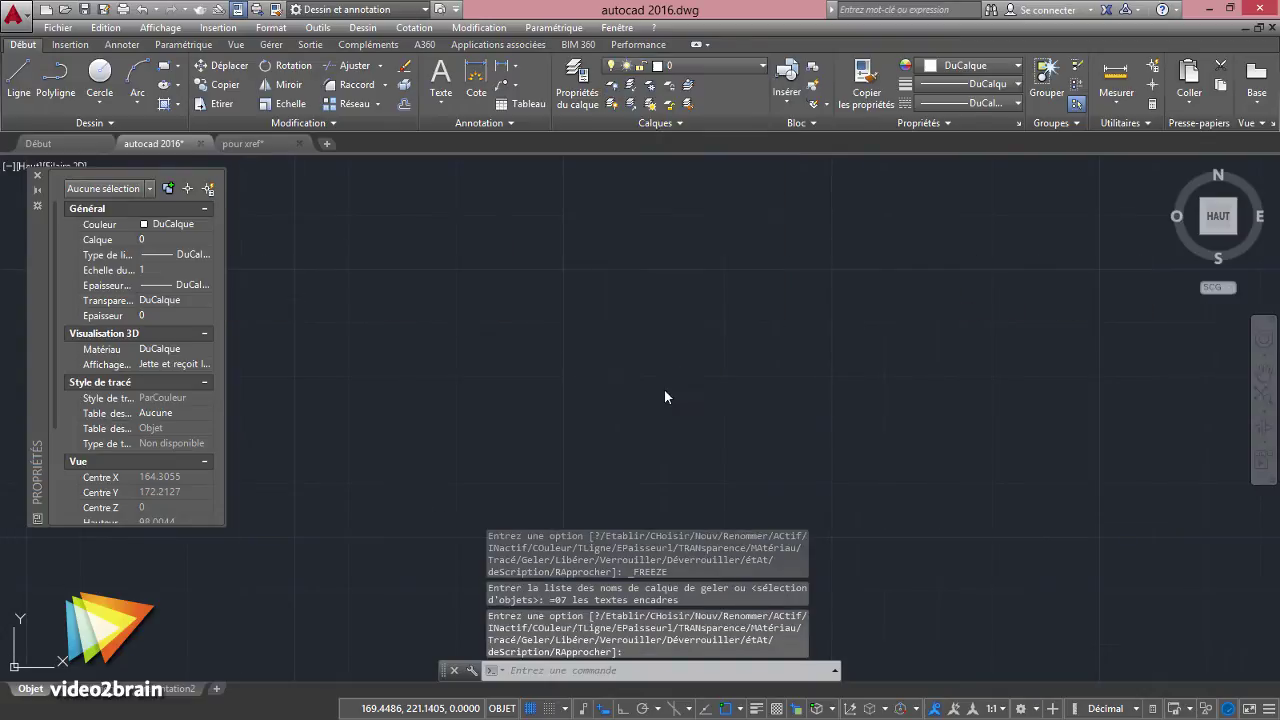
- Draw connected lines across the drawing, ending with a horizontal segment between the ring centres
middle_click(686, 371)
middle_click(686, 371)
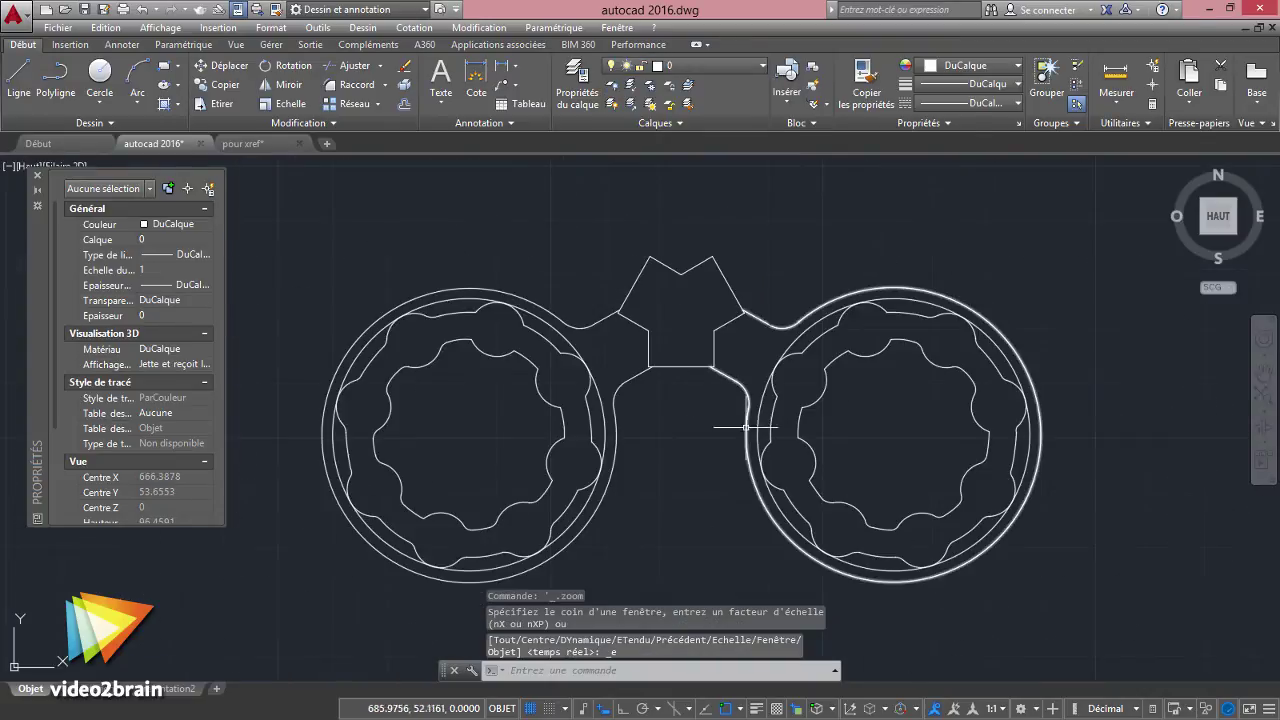
click(29, 80)
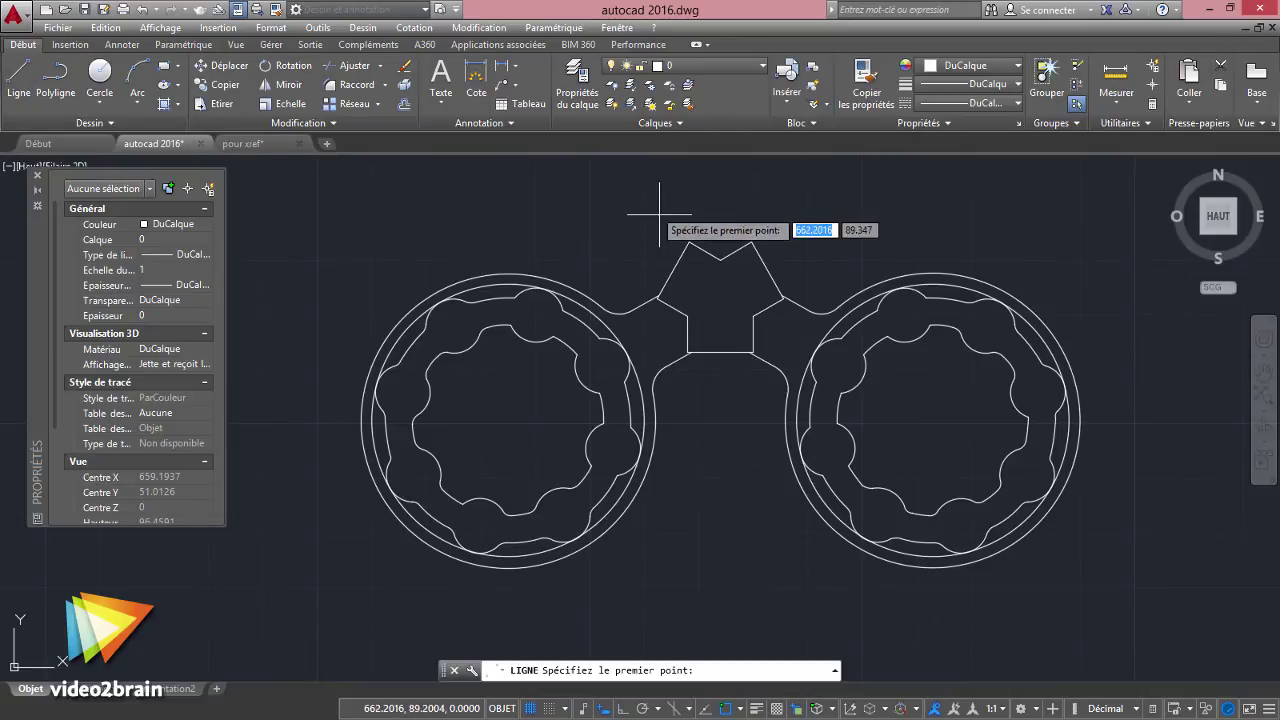
click(722, 297)
middle_drag(601, 247, 604, 410)
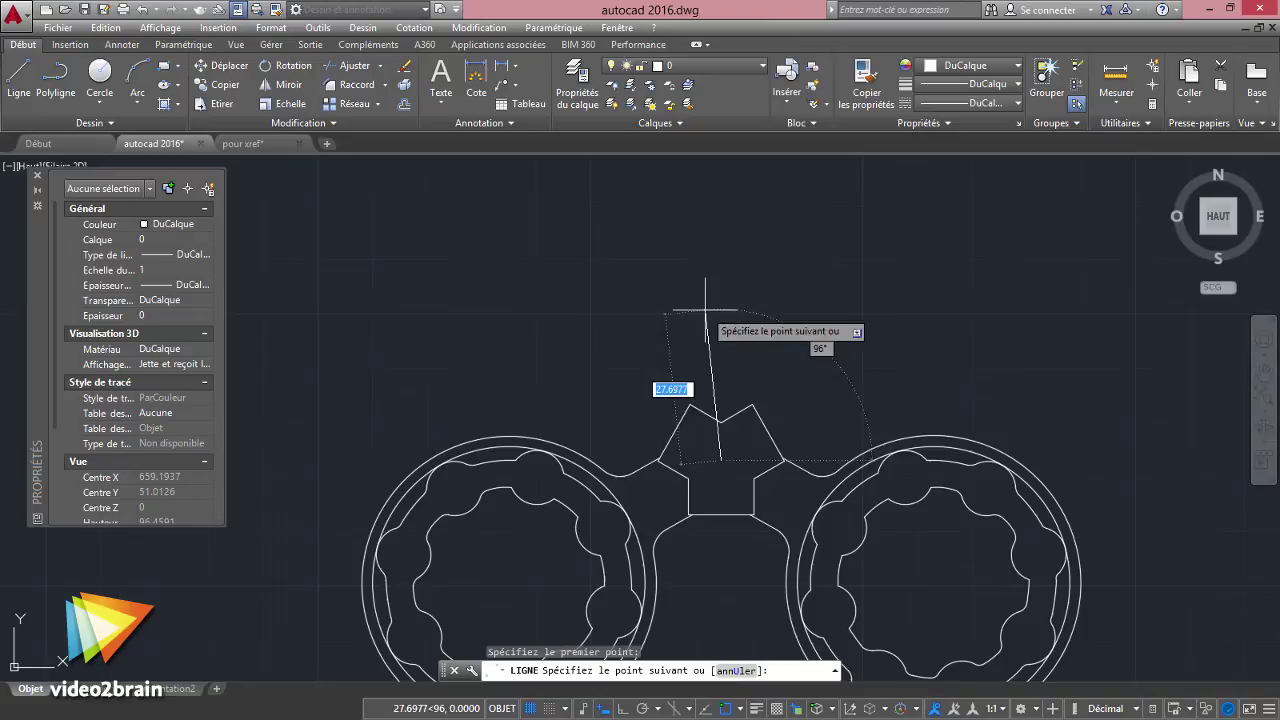
middle_drag(614, 357, 623, 223)
click(637, 222)
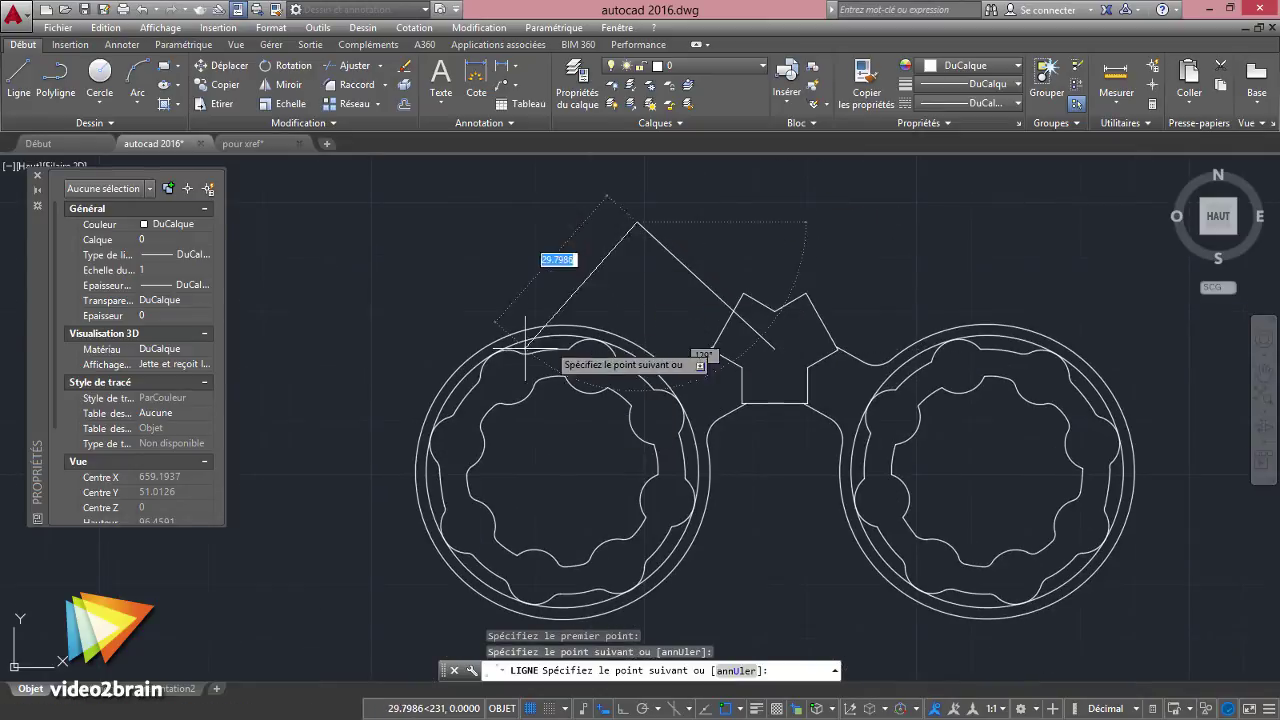
click(562, 471)
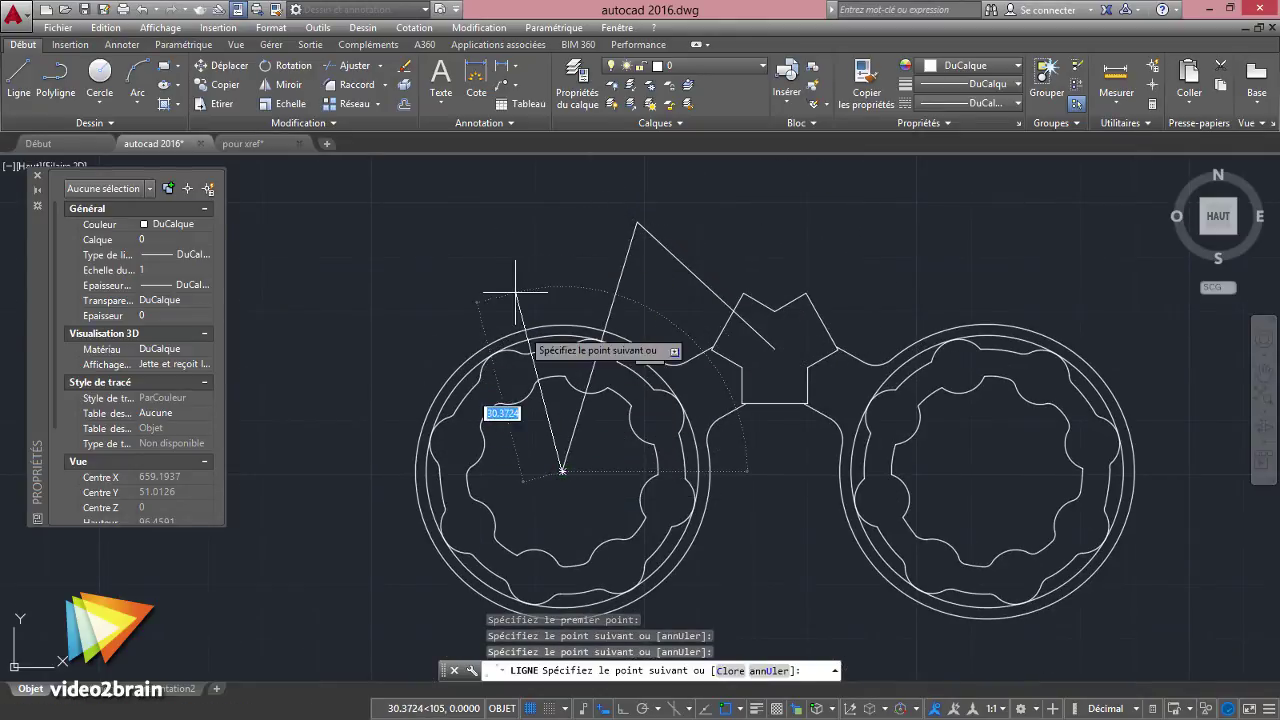
click(986, 470)
right_click(946, 403)
click(980, 410)
- Select and delete all the temporary lines, then pan the drawing
click(688, 232)
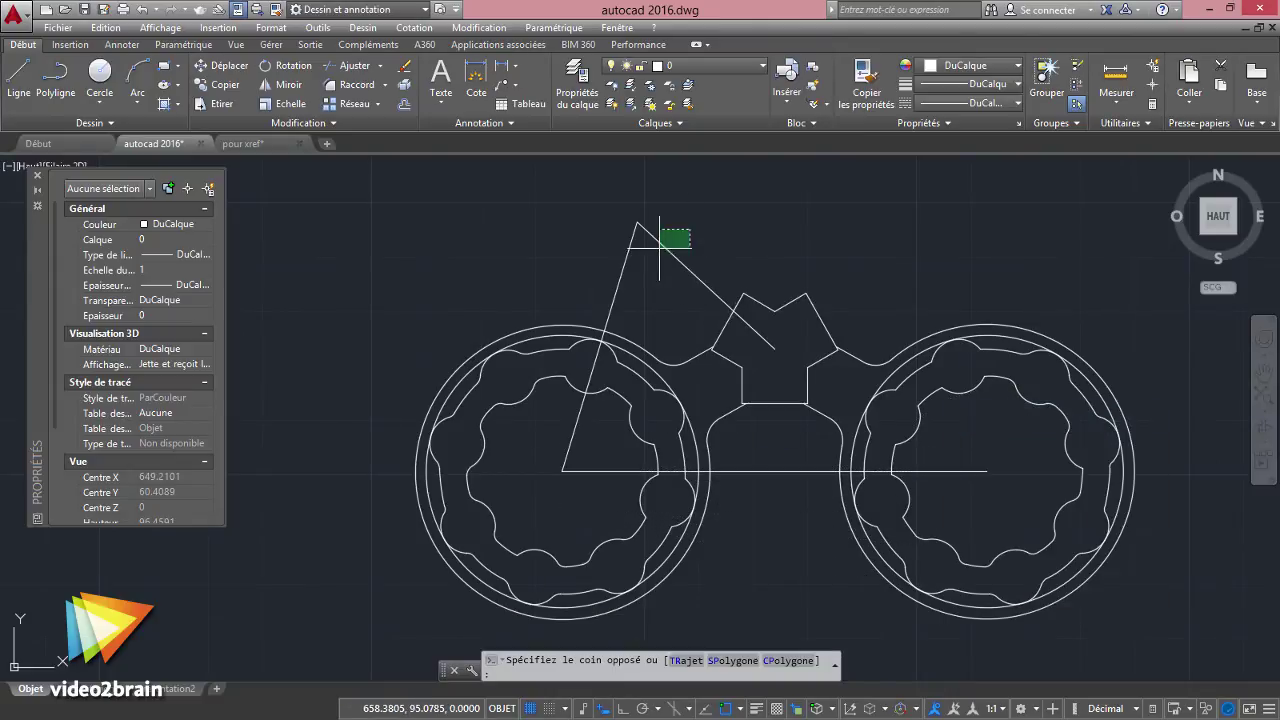
click(597, 277)
key(Delete)
click(790, 440)
click(763, 500)
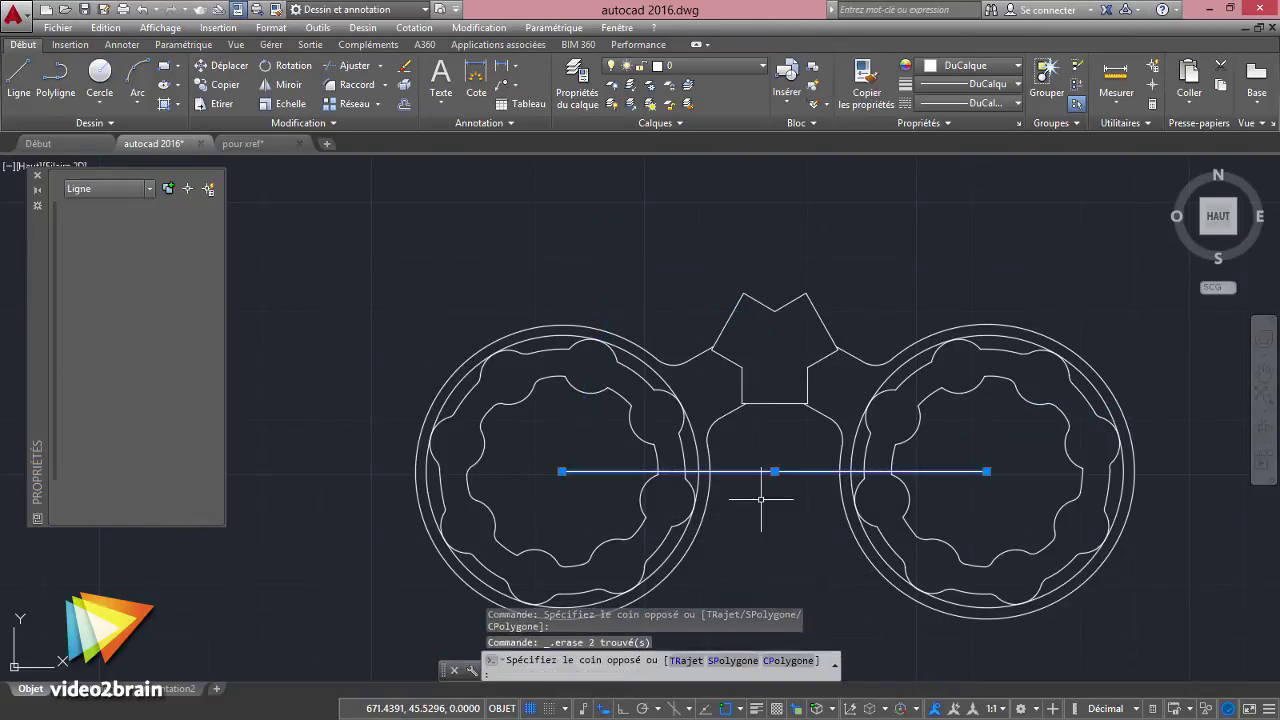
key(Delete)
scroll(650, 263, down, 2)
middle_drag(650, 263, 578, 353)
- Freeze layer 08 cge et previsualisation to show the chess render, then freeze 09 le rendu
click(687, 69)
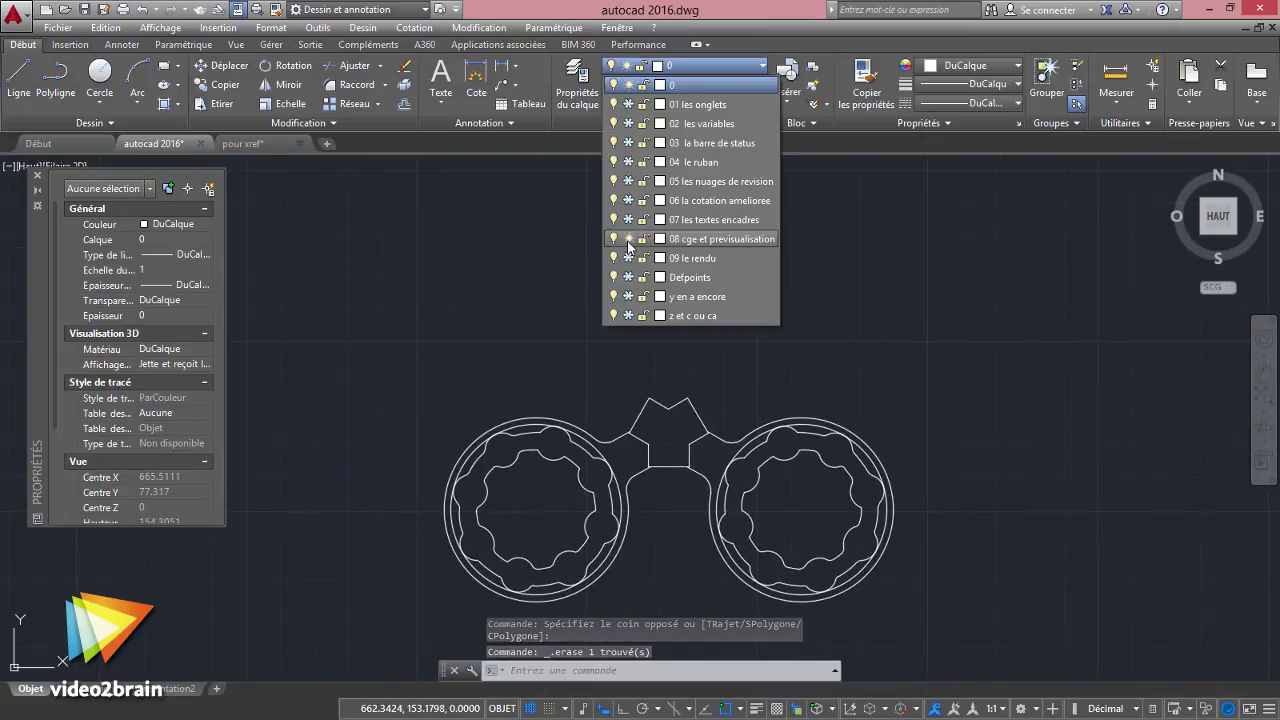
click(629, 240)
click(631, 258)
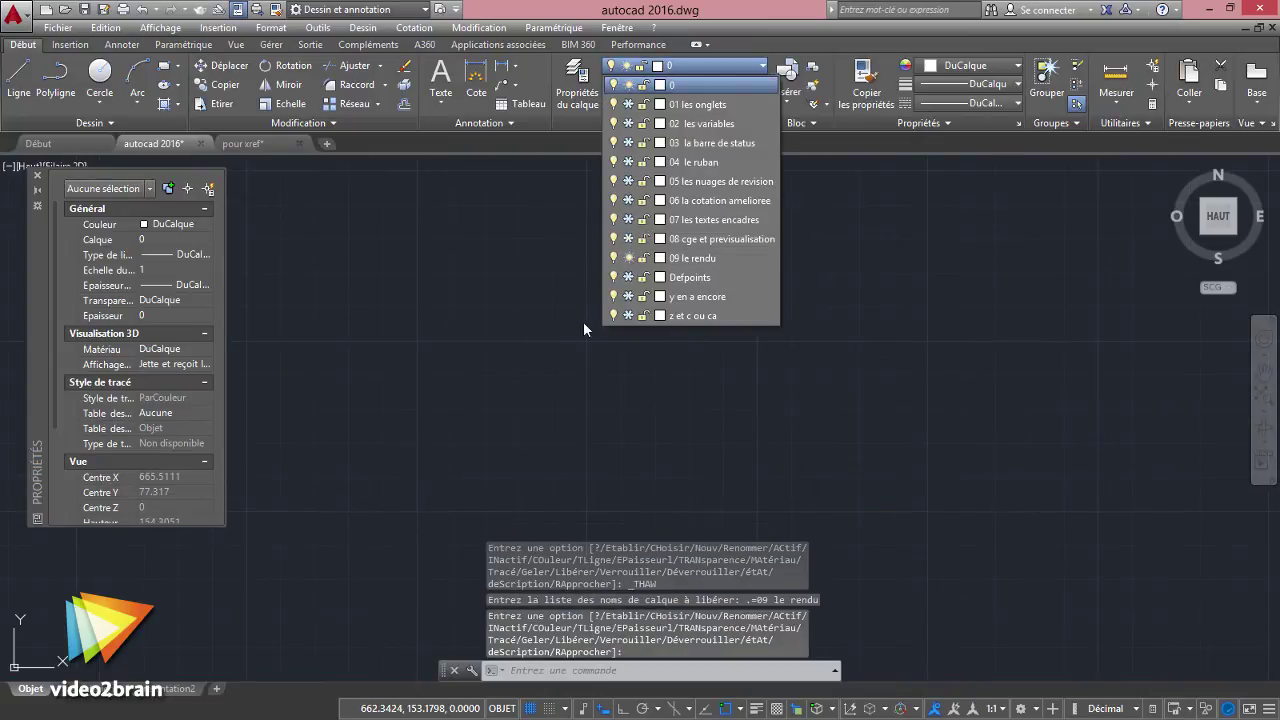
middle_click(648, 380)
middle_click(648, 380)
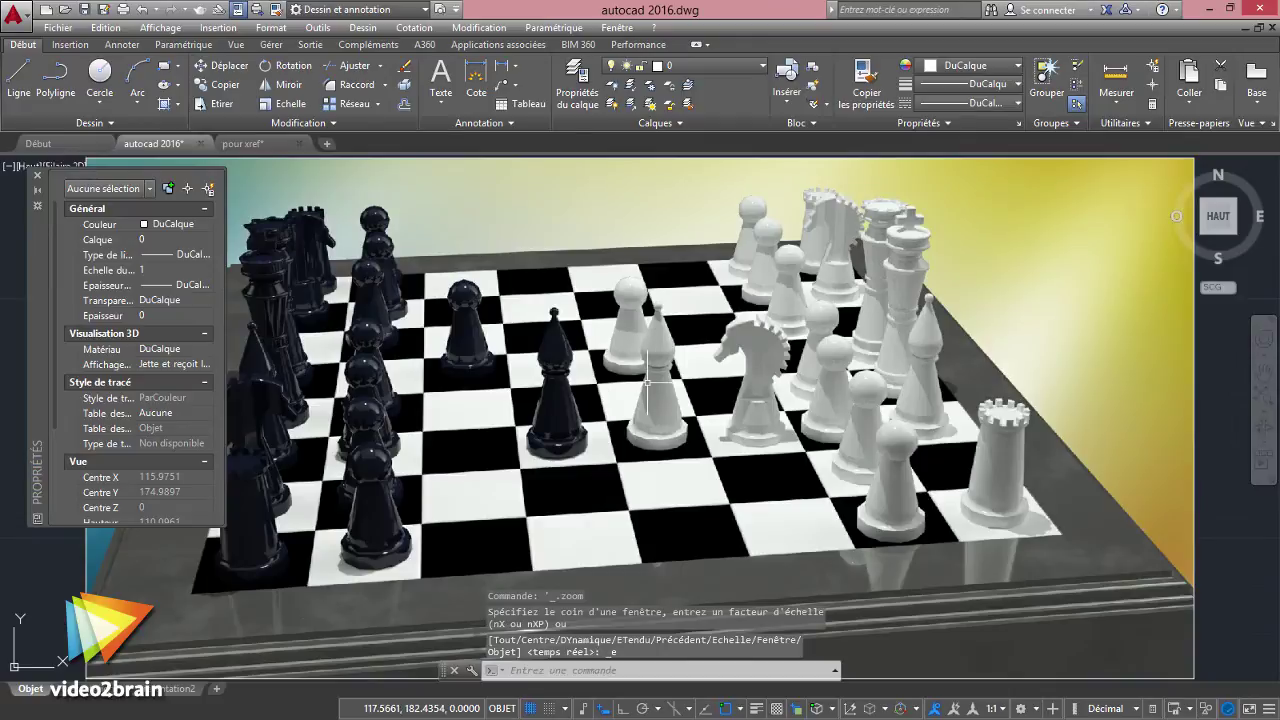
click(687, 66)
click(629, 258)
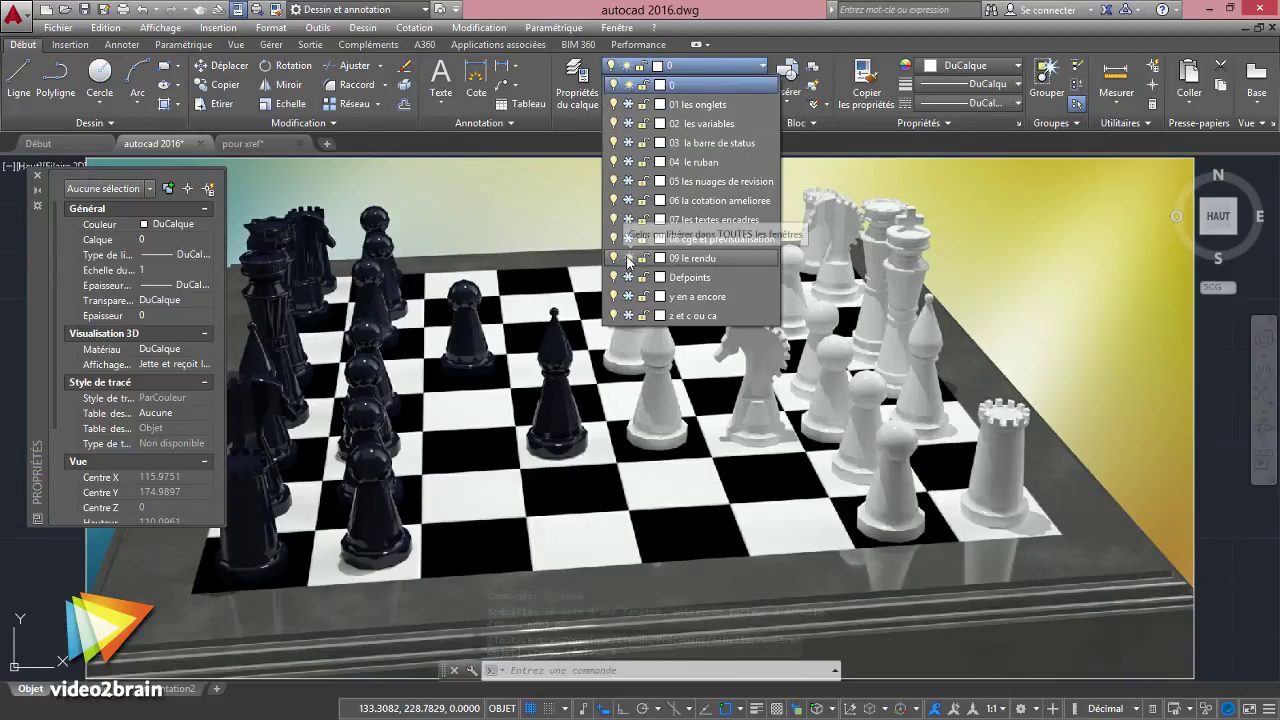
- Thaw layer y en a encore, fit its message in view, and close Propriétés
click(629, 296)
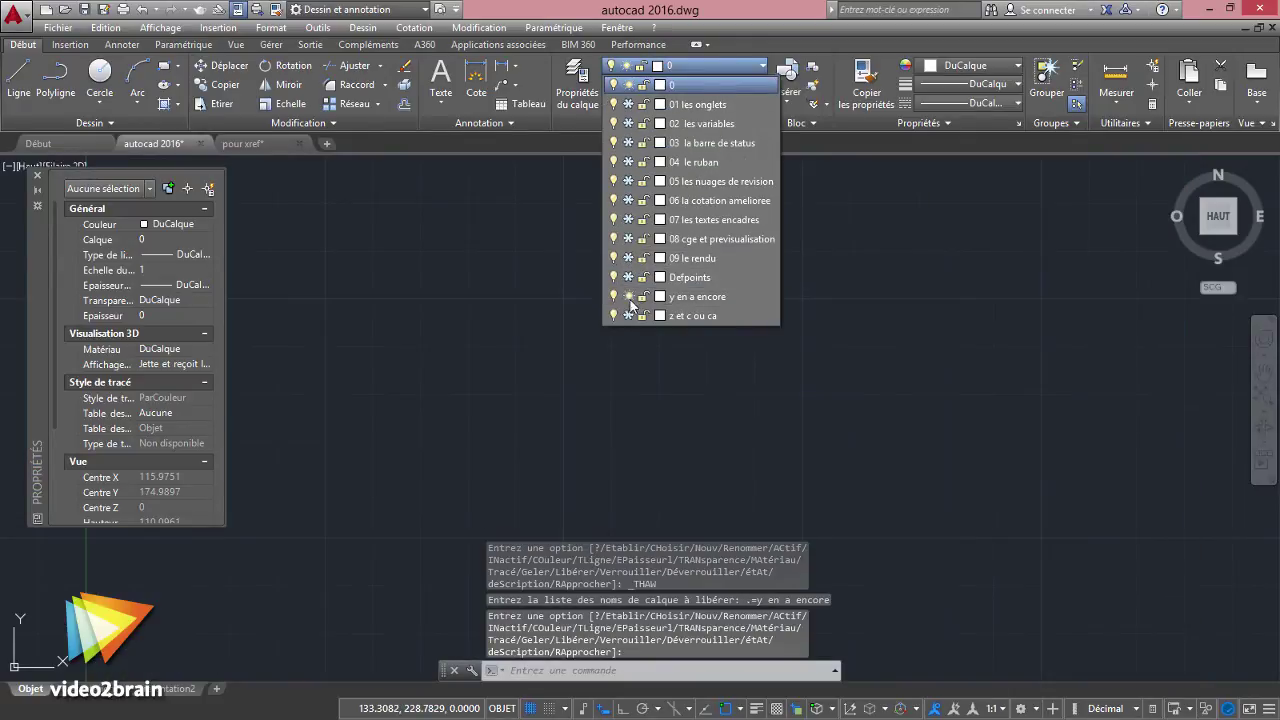
click(557, 340)
middle_click(588, 318)
middle_click(588, 318)
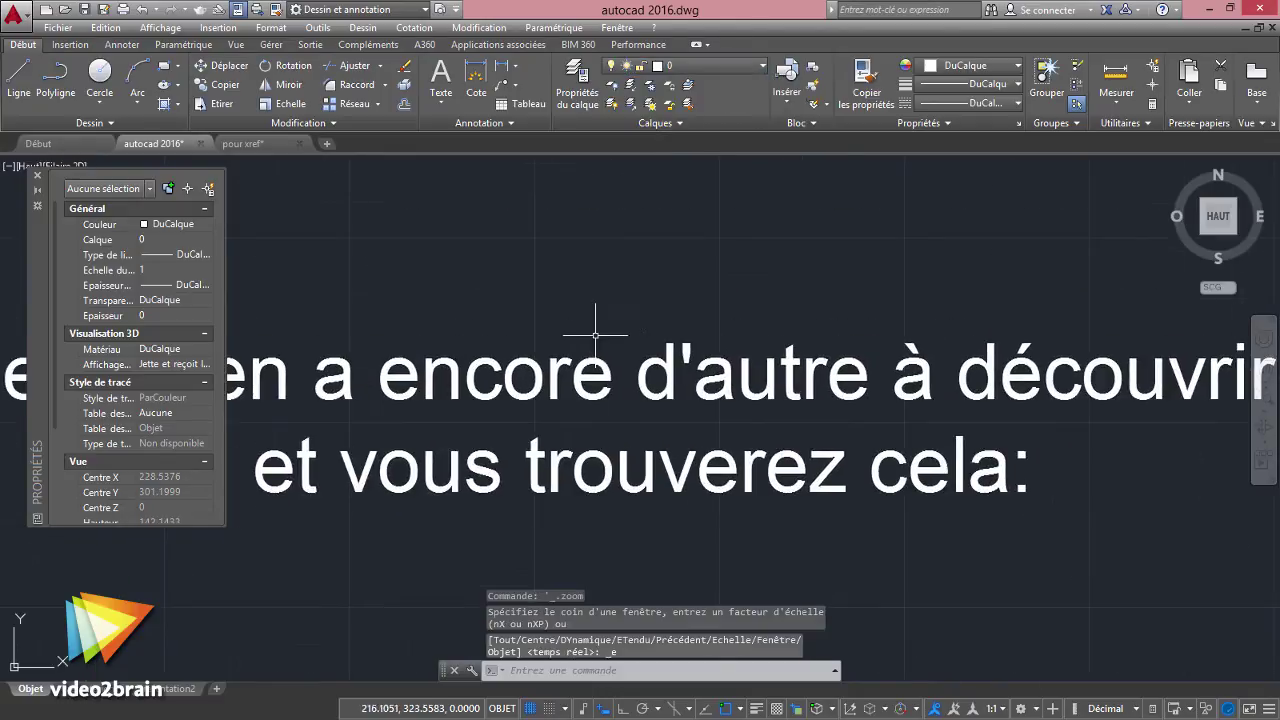
click(38, 176)
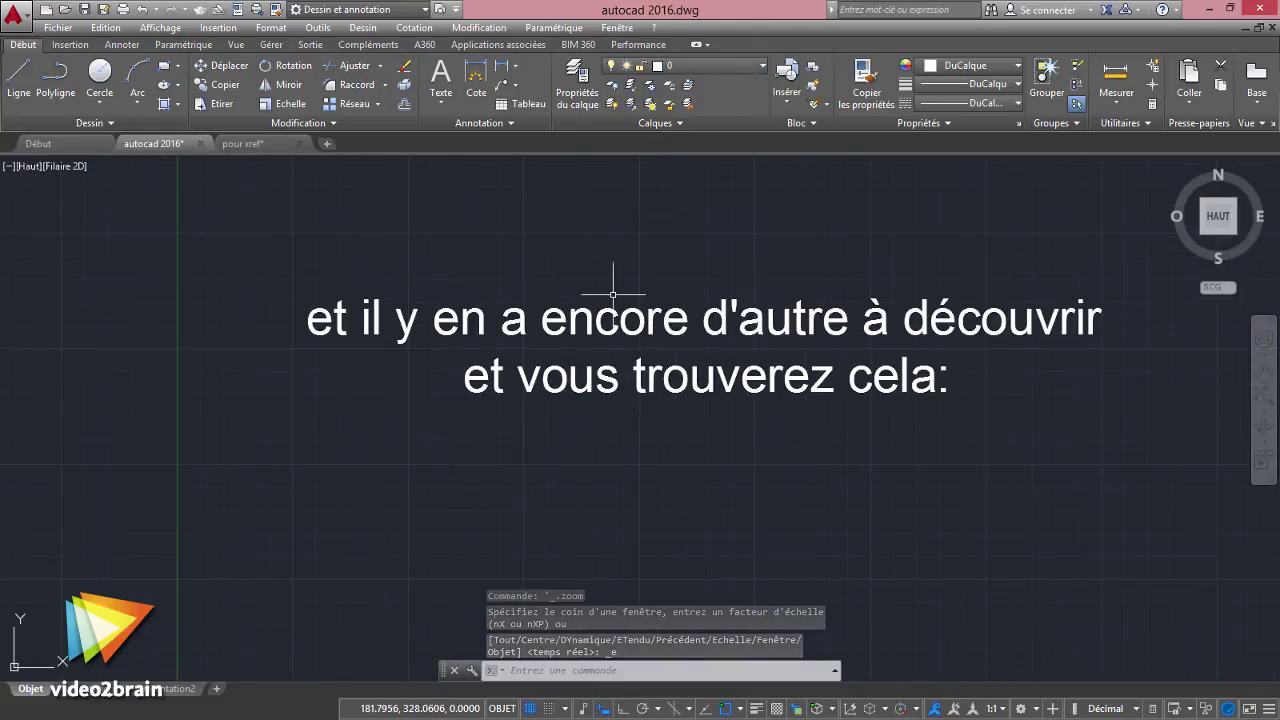
- Thaw z et c ou ca, freeze y en a encore, and zoom the logo to fill the view
click(720, 64)
click(629, 315)
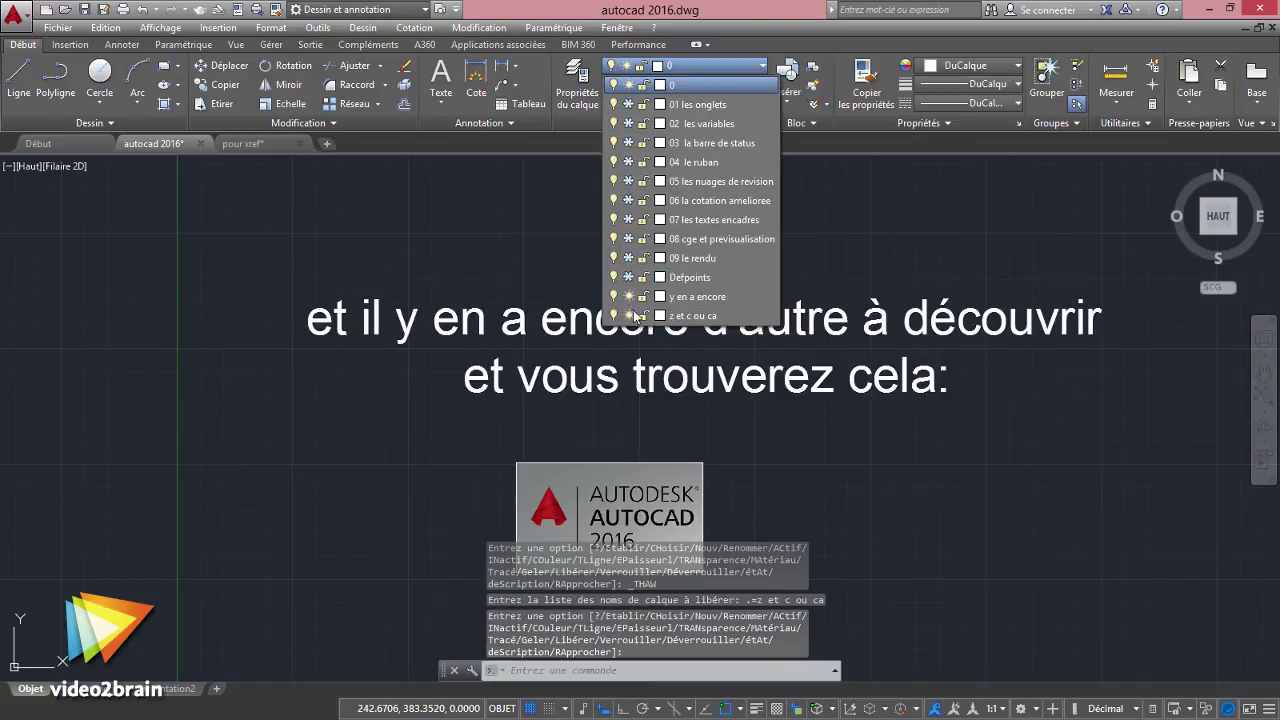
click(629, 296)
middle_drag(628, 368, 673, 232)
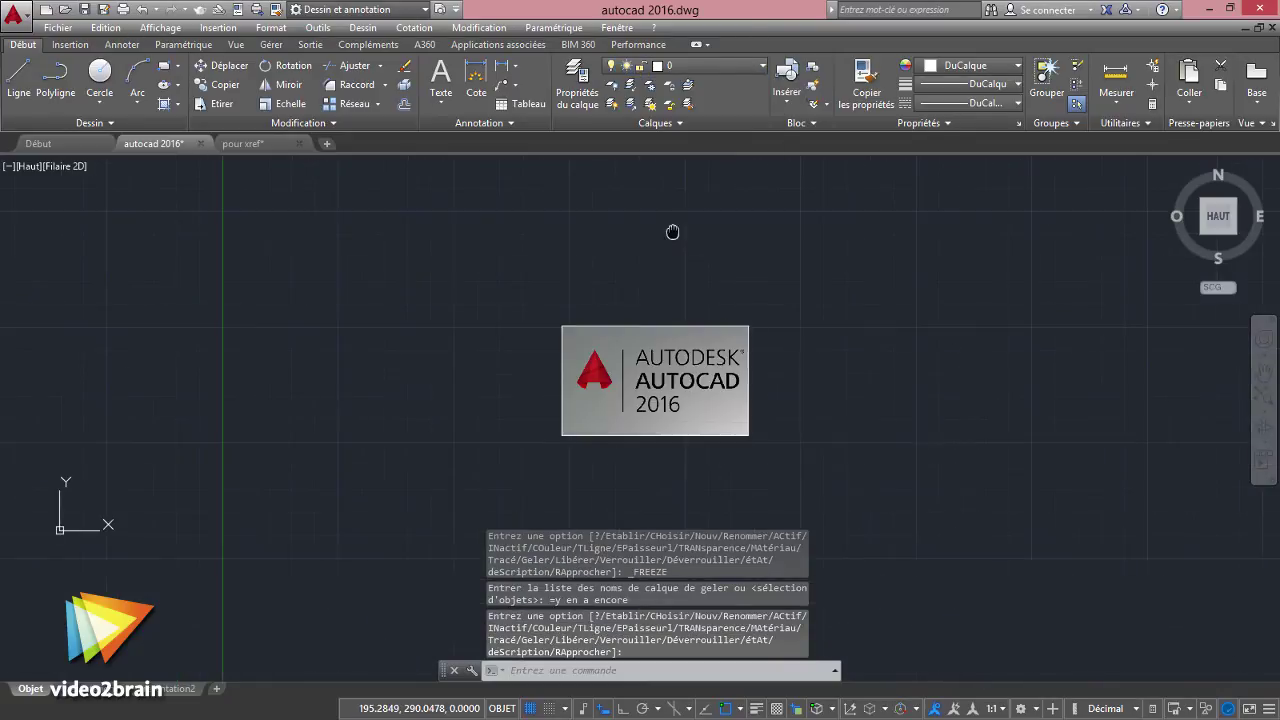
middle_click(645, 298)
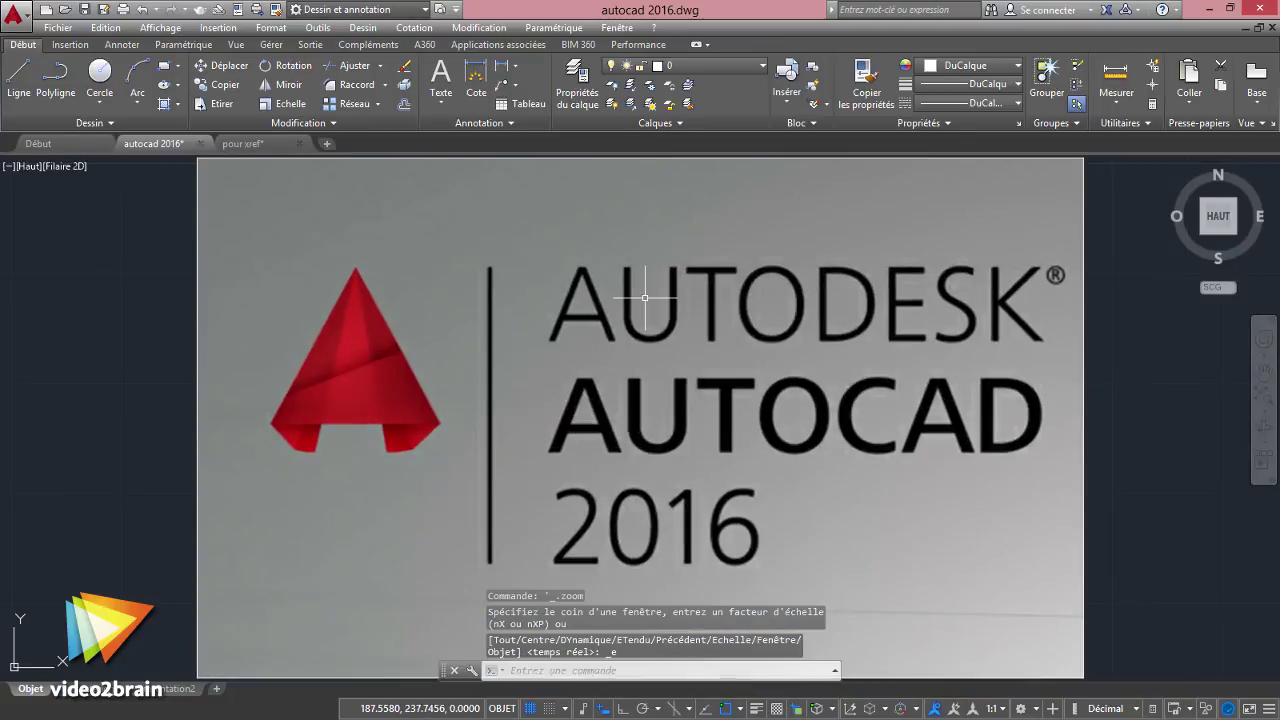